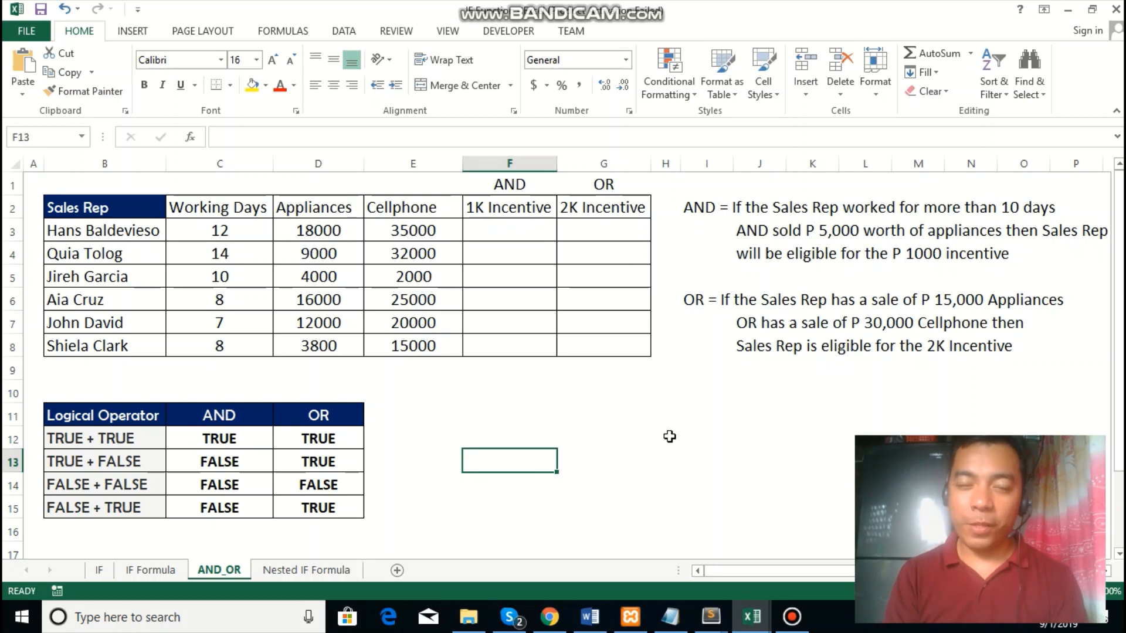
Examine the Logical Operator table, comparing the AND and OR results for each TRUE and FALSE combination
{"action": "left_click", "coordinate": [660, 441]}
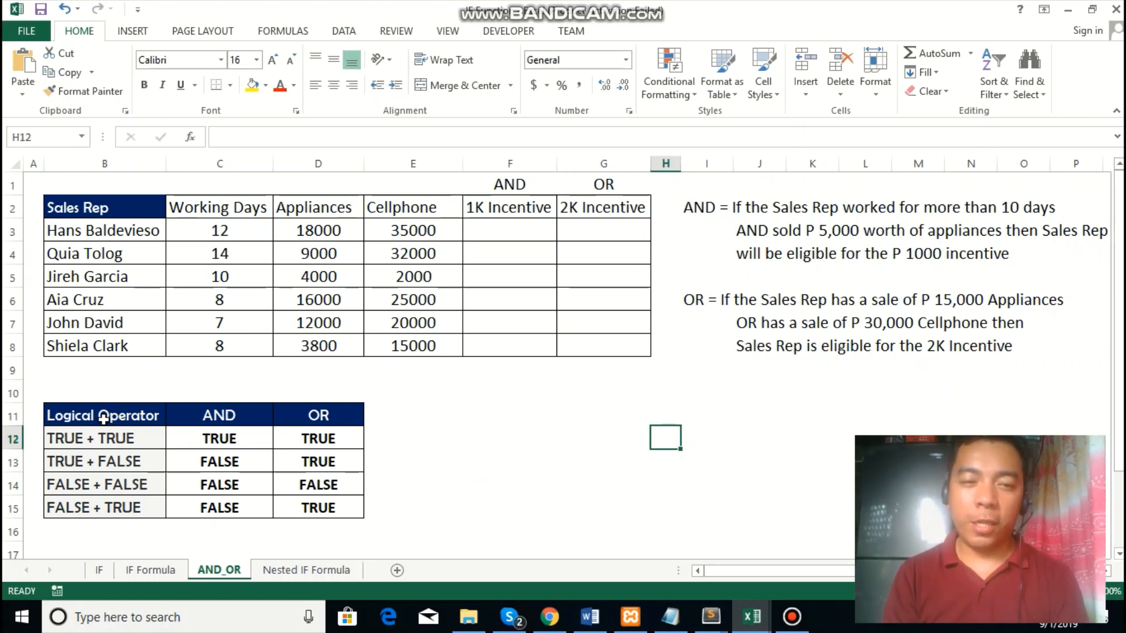
{"action": "left_click_drag", "start_coordinate": [104, 419], "coordinate": [308, 501]}
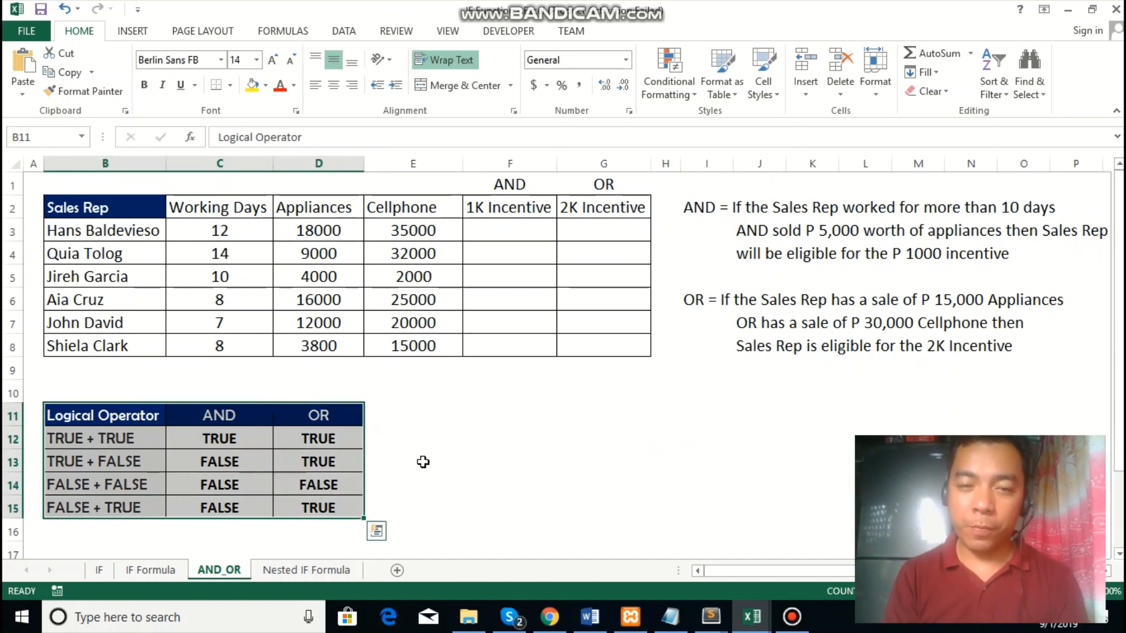
{"action": "left_click", "coordinate": [413, 437]}
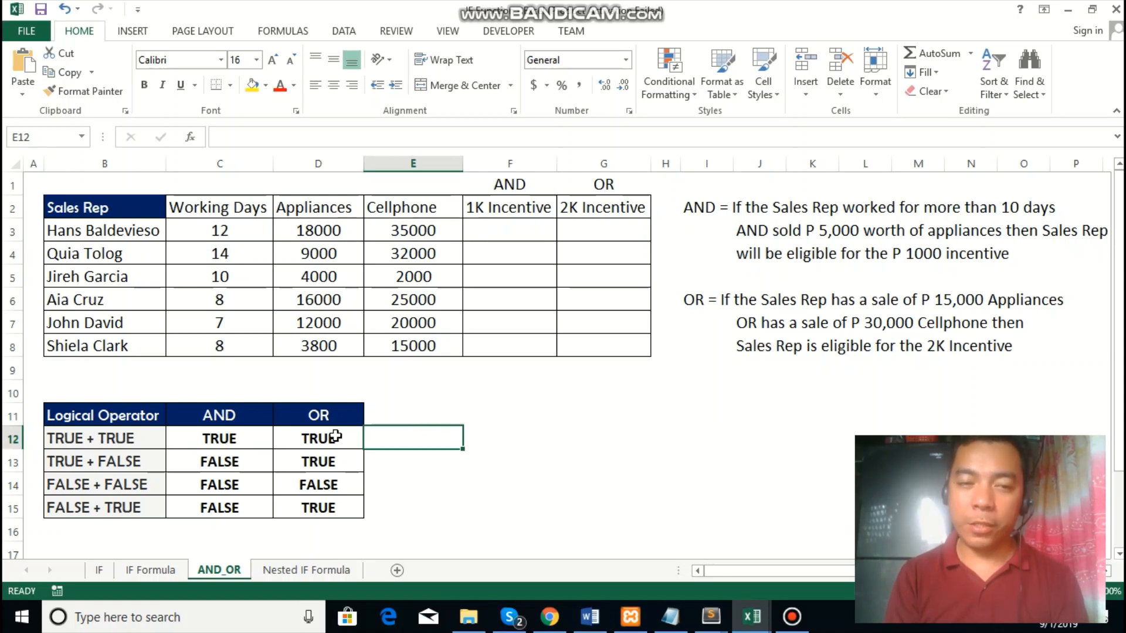
{"action": "left_click", "coordinate": [100, 437]}
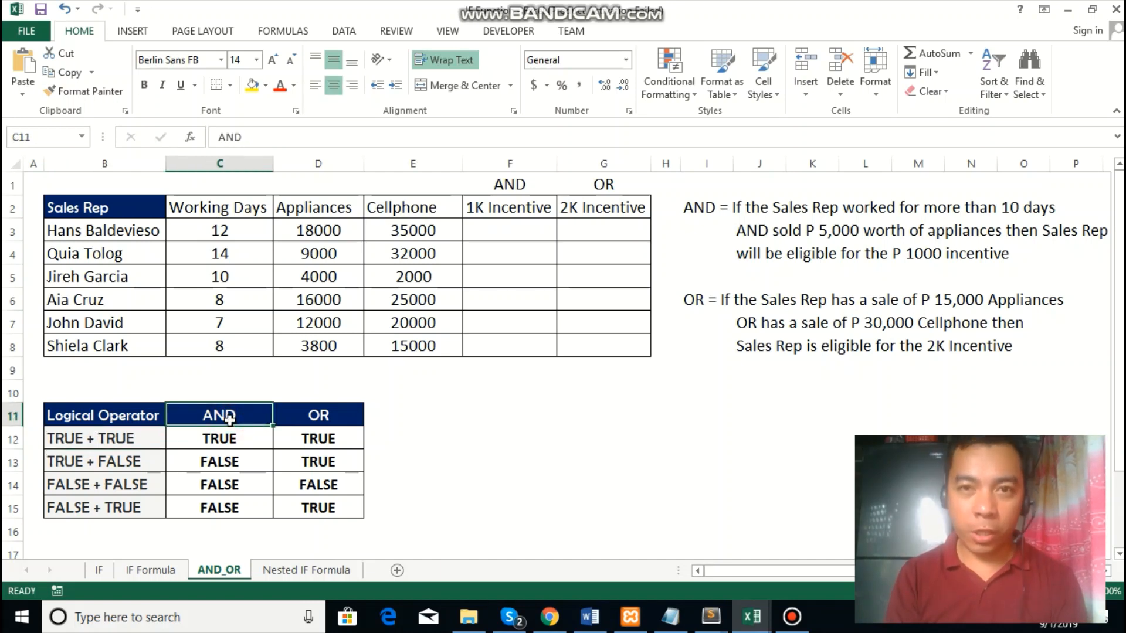
{"action": "left_click", "coordinate": [214, 440]}
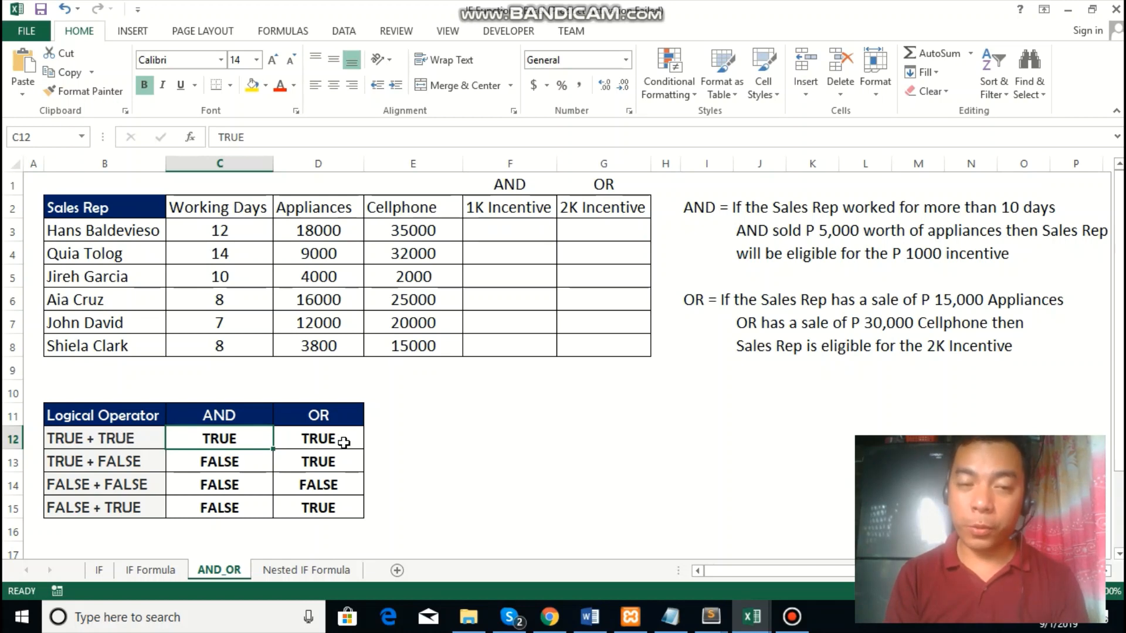
{"action": "left_click", "coordinate": [95, 459]}
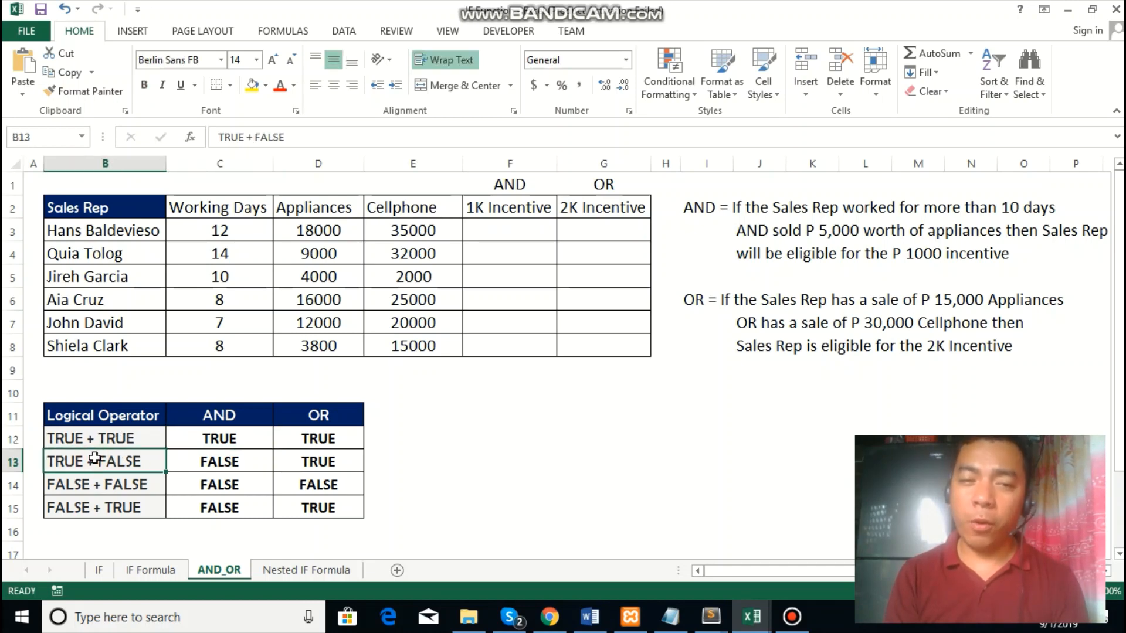
{"action": "left_click", "coordinate": [236, 465]}
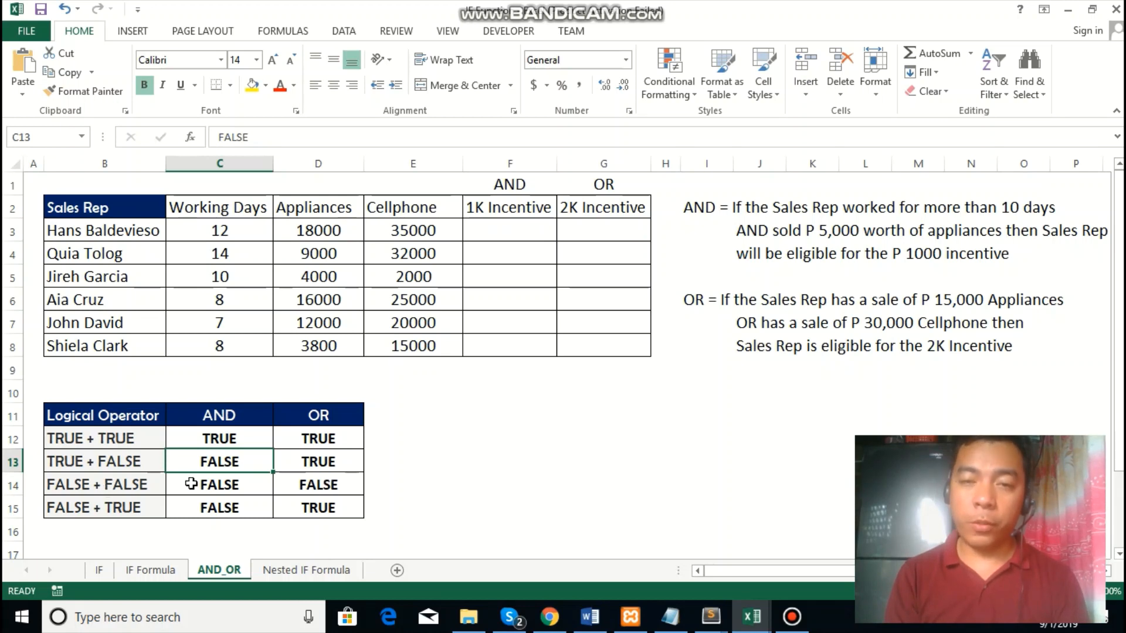
{"action": "left_click", "coordinate": [94, 484]}
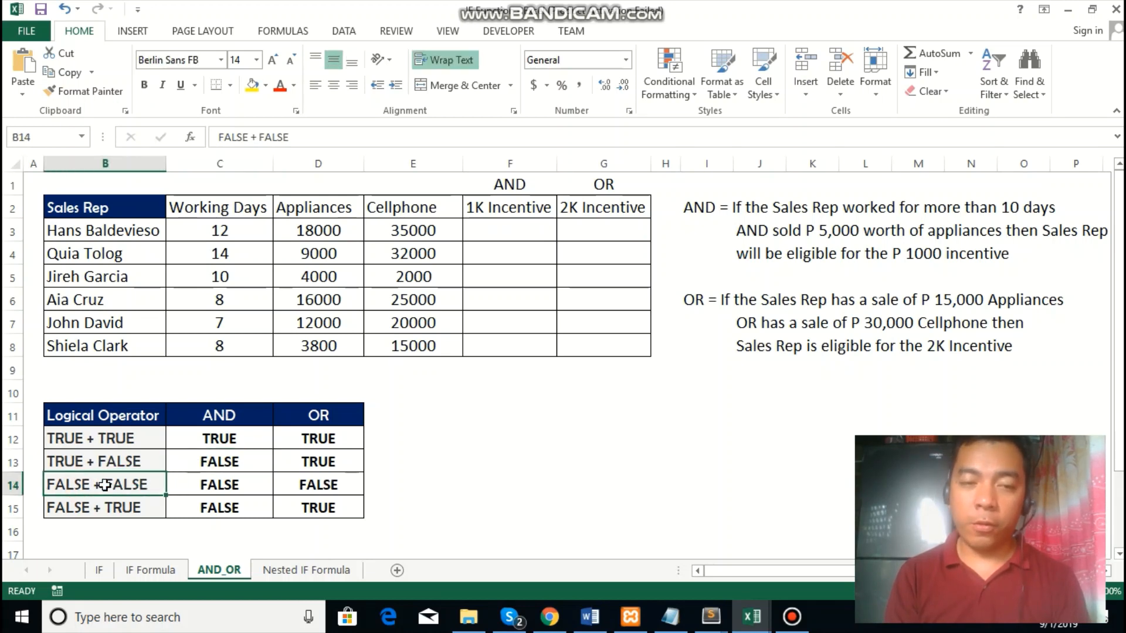
{"action": "left_click", "coordinate": [69, 491]}
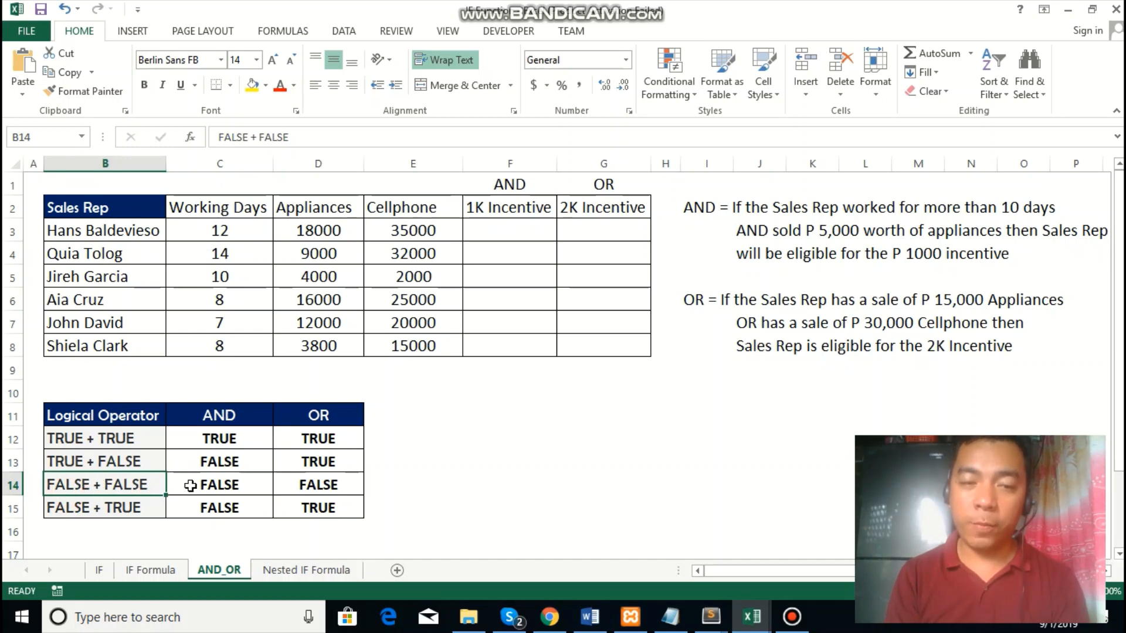
{"action": "left_click", "coordinate": [217, 490]}
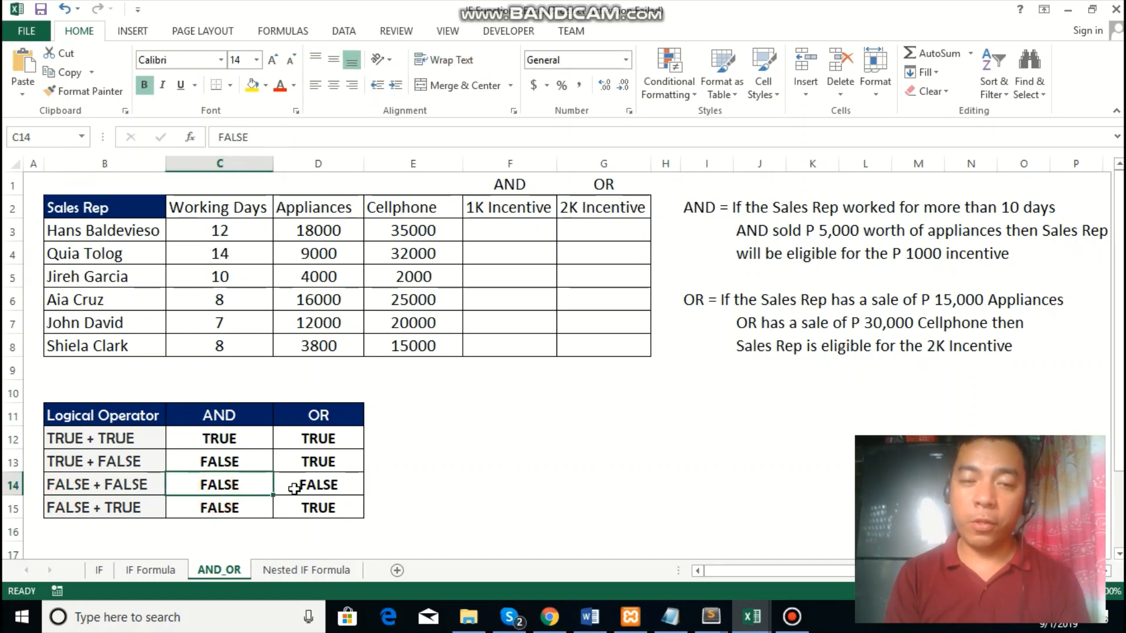
{"action": "left_click", "coordinate": [328, 489]}
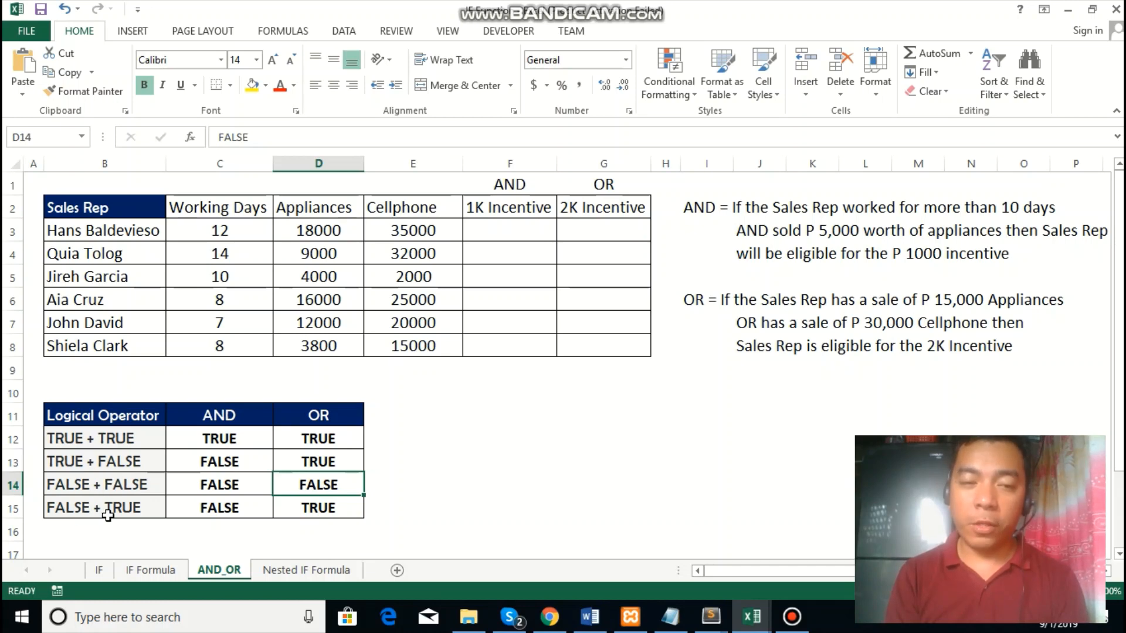
{"action": "left_click", "coordinate": [199, 509]}
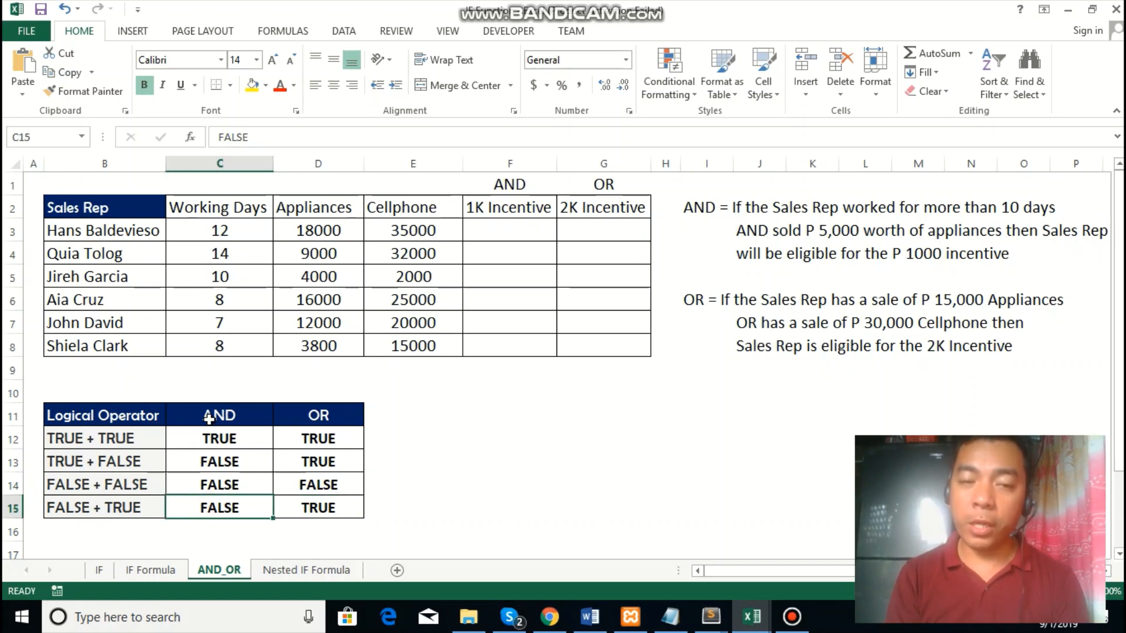
{"action": "left_click", "coordinate": [317, 508]}
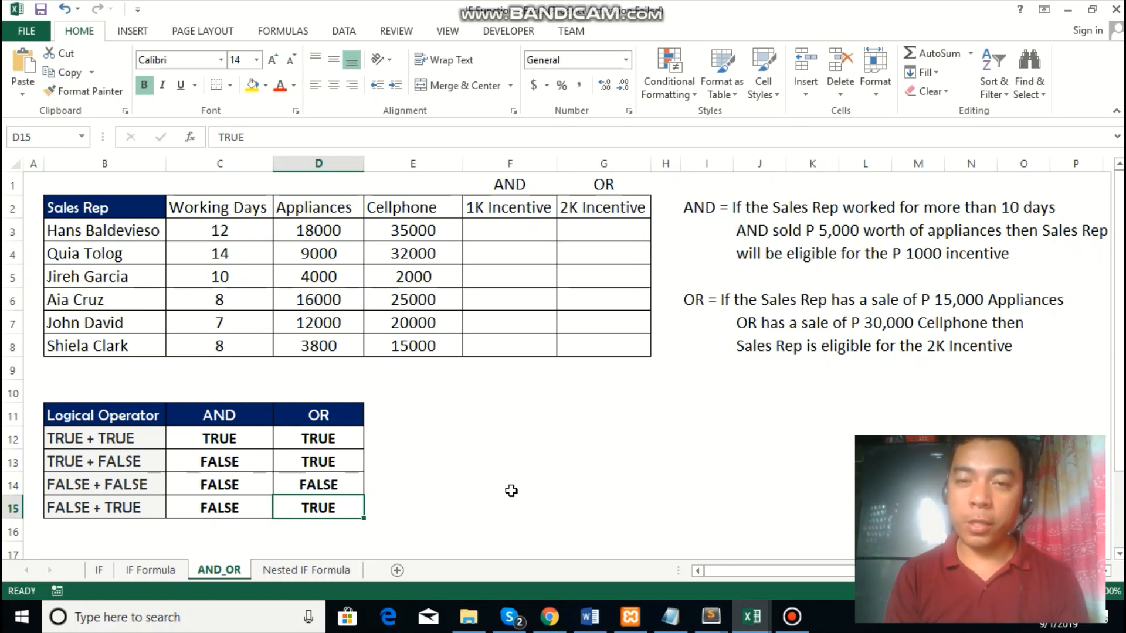
Review the written AND and OR incentive conditions alongside the enlarged sales table
{"action": "left_click", "coordinate": [698, 211]}
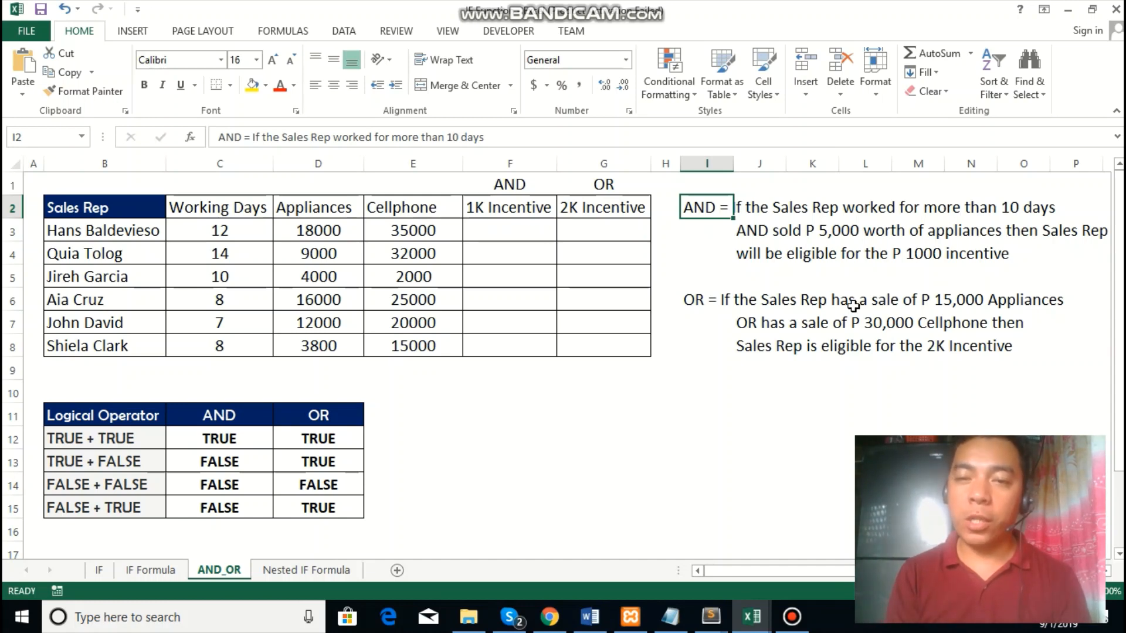
{"action": "left_click", "coordinate": [519, 237]}
{"action": "scroll", "coordinate": [520, 237], "scroll_direction": "up", "scroll_amount": 1}
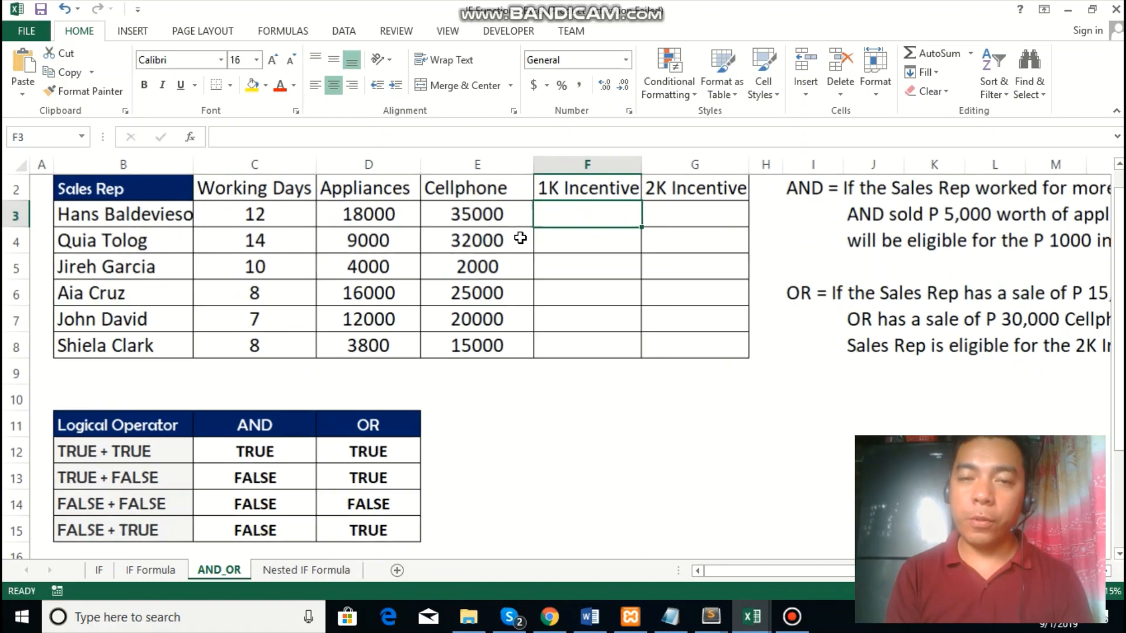
{"action": "scroll", "coordinate": [604, 244], "scroll_direction": "up", "scroll_amount": 3}
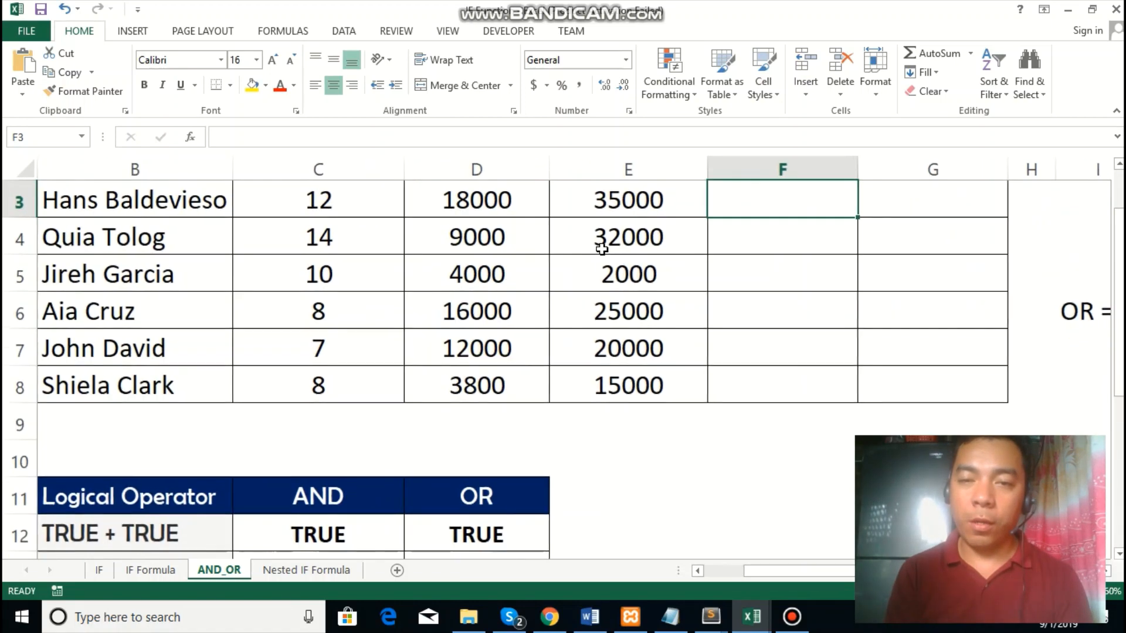
{"action": "scroll", "coordinate": [770, 386], "scroll_direction": "up", "scroll_amount": 1}
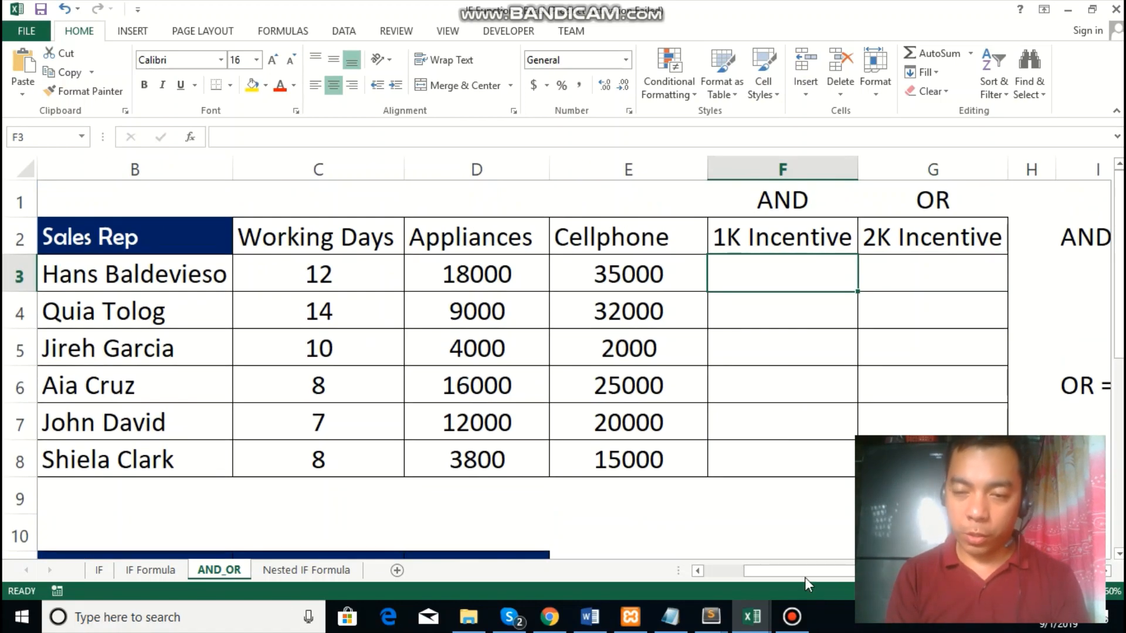
{"action": "left_click", "coordinate": [800, 571]}
{"action": "left_click_drag", "start_coordinate": [800, 570], "coordinate": [840, 571]}
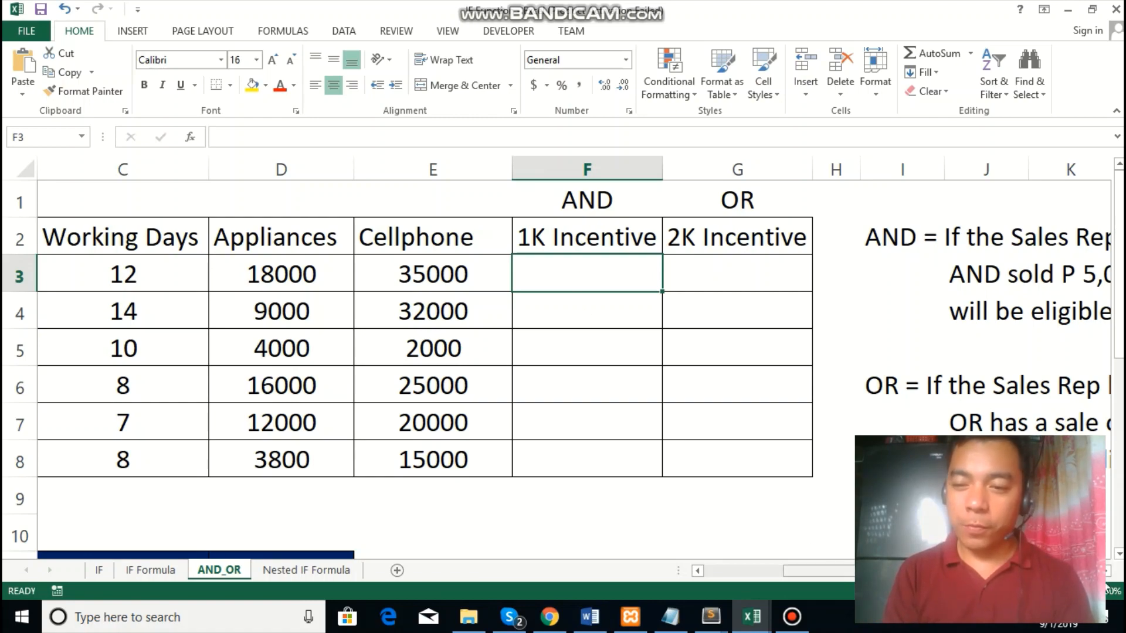
{"action": "left_click", "coordinate": [1106, 570]}
{"action": "left_click", "coordinate": [1106, 570]}
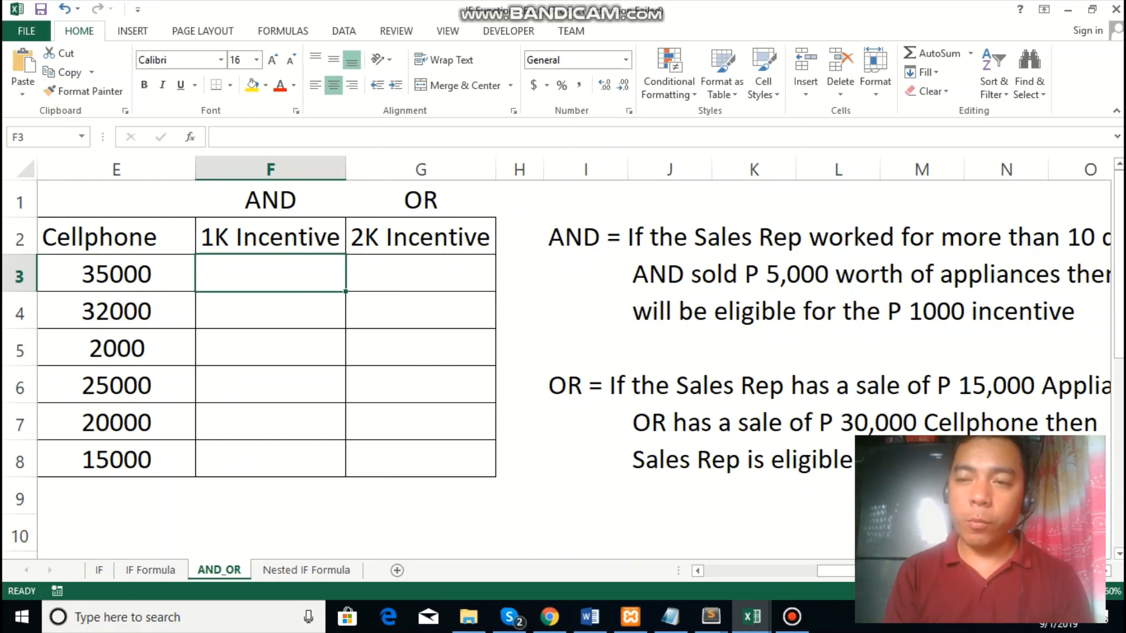
{"action": "left_click", "coordinate": [1107, 570]}
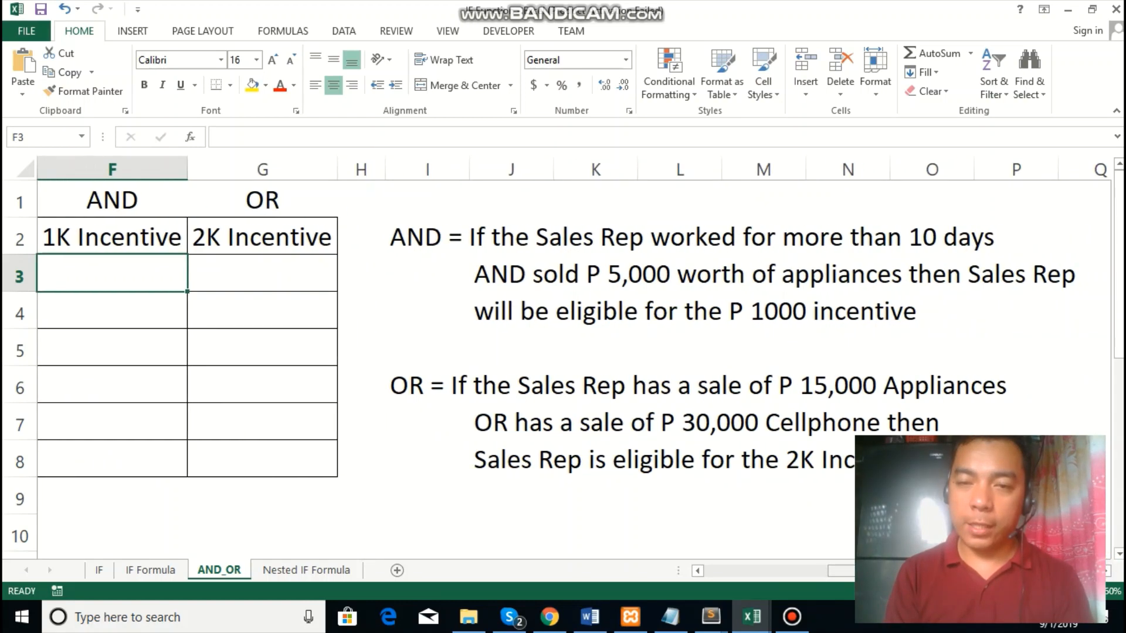
{"action": "left_click", "coordinate": [811, 568]}
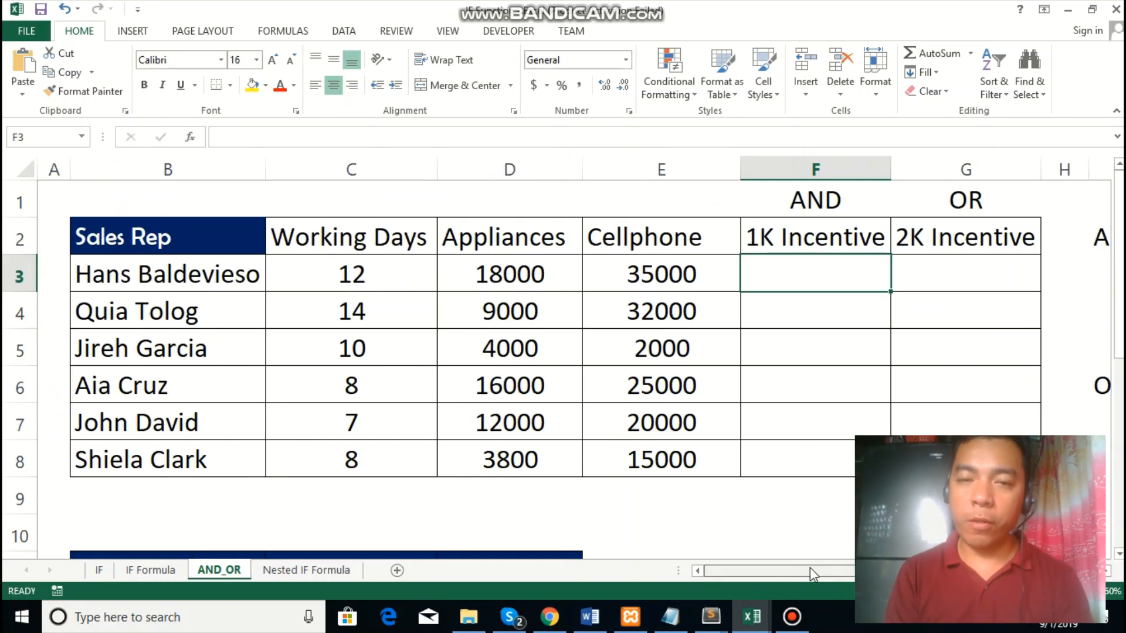
Compare the first sales rep's working days and appliance sales in row 3 with the AND incentive condition
{"action": "left_click", "coordinate": [357, 278]}
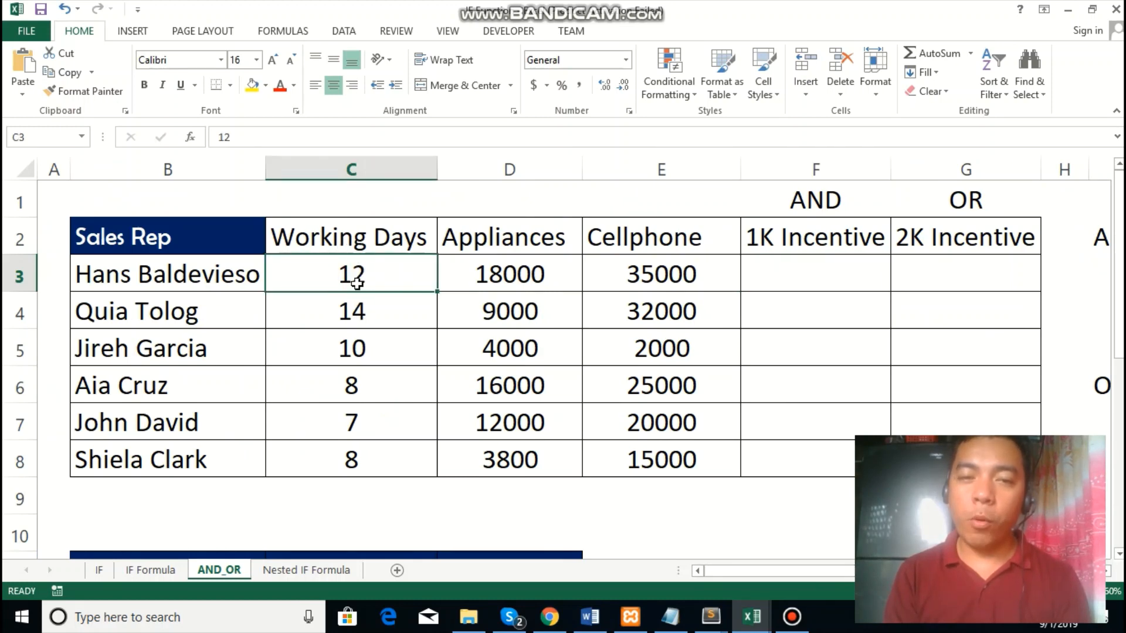
{"action": "left_click", "coordinate": [503, 283]}
{"action": "left_click_drag", "start_coordinate": [962, 571], "coordinate": [1113, 581]}
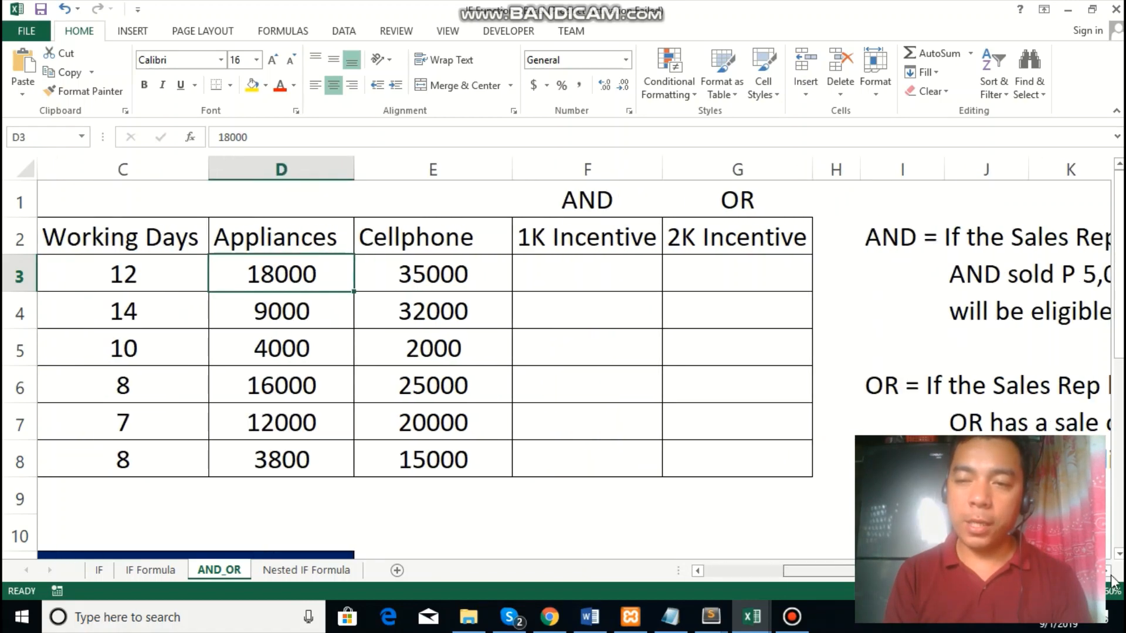
{"action": "left_click", "coordinate": [1108, 572]}
{"action": "left_click", "coordinate": [1108, 571]}
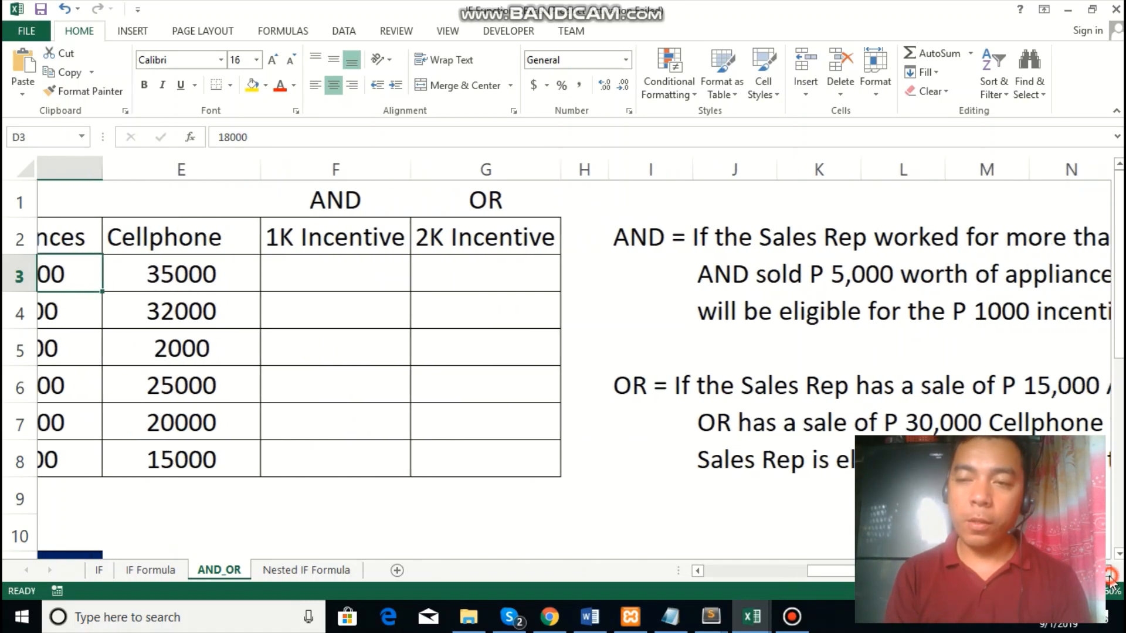
{"action": "left_click", "coordinate": [1107, 572]}
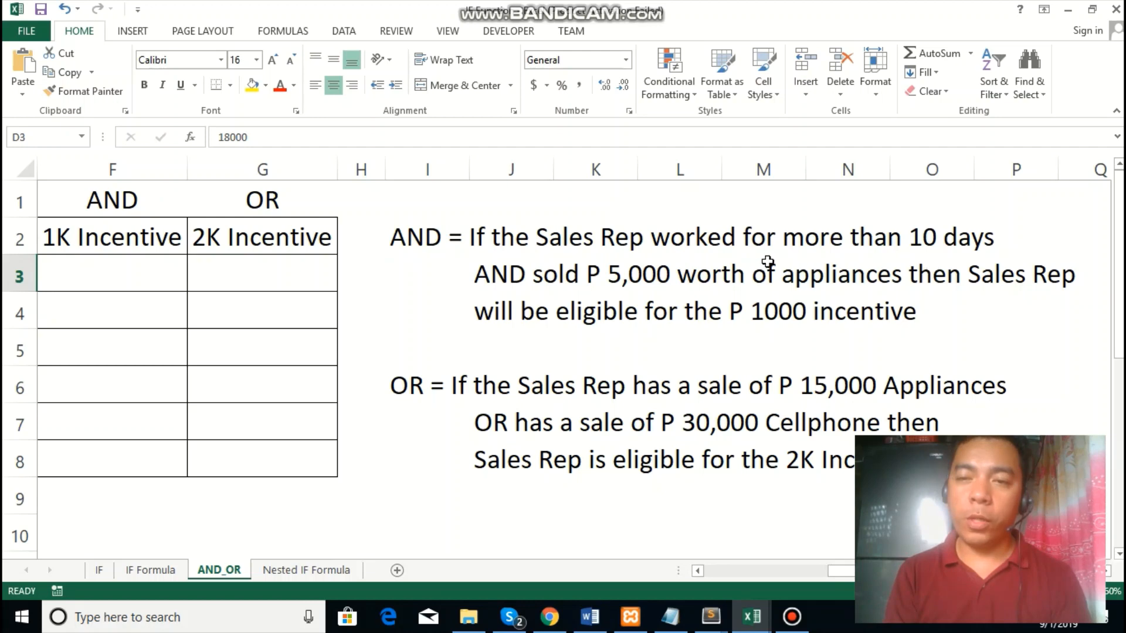
Insert "more tha" before "P 5,000" in the AND condition text in cell J3
{"action": "left_click", "coordinate": [578, 284]}
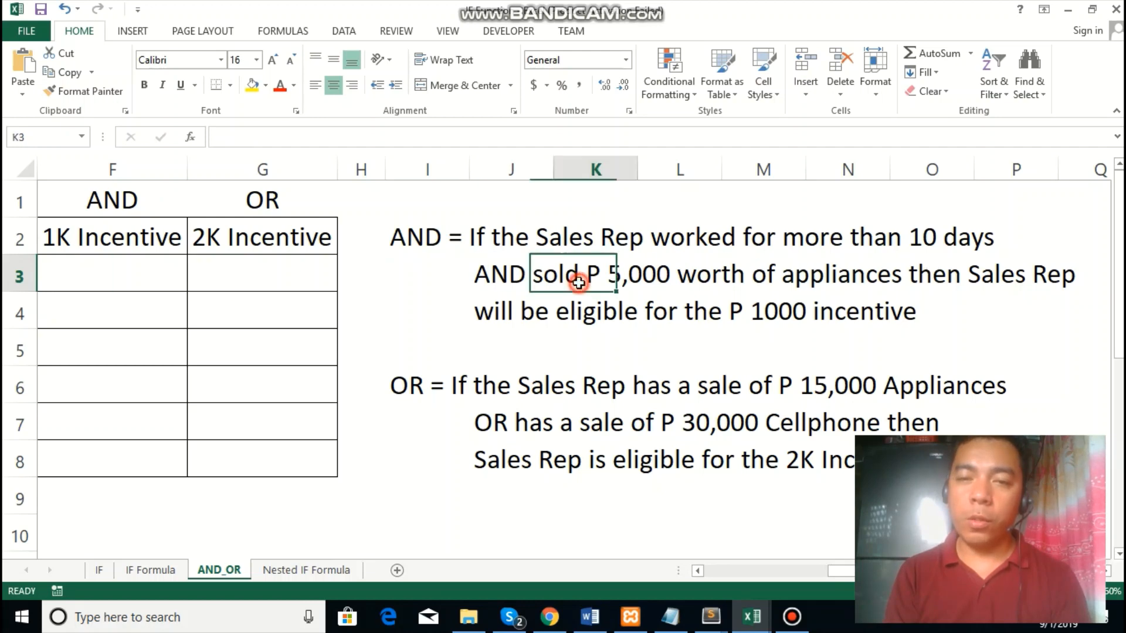
{"action": "left_click", "coordinate": [474, 242]}
{"action": "left_click", "coordinate": [618, 287]}
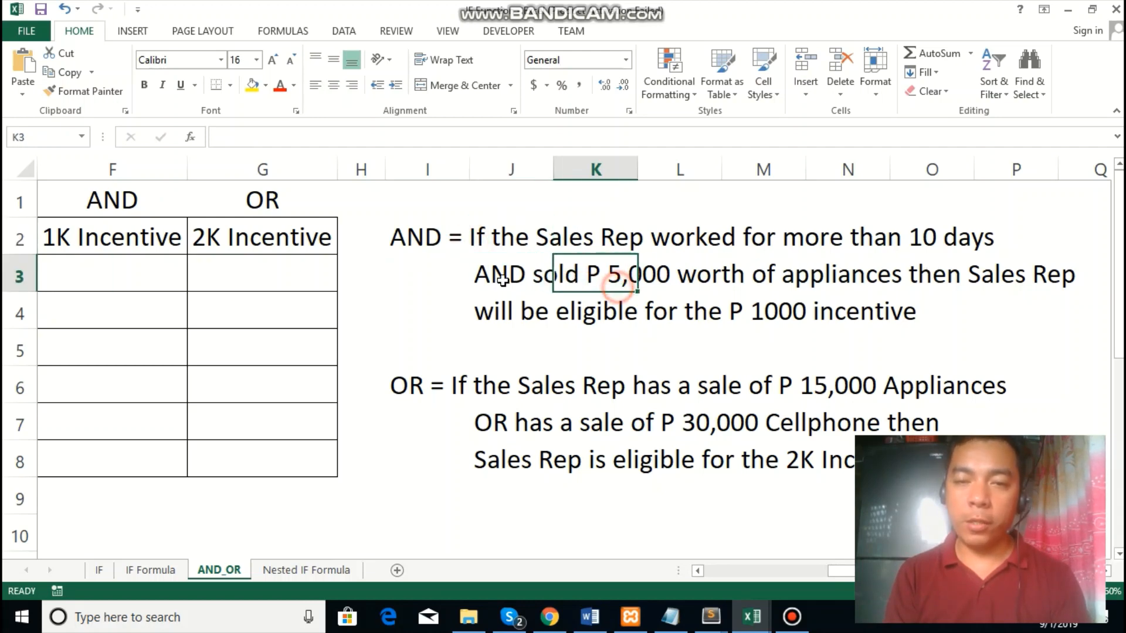
{"action": "left_click", "coordinate": [503, 281]}
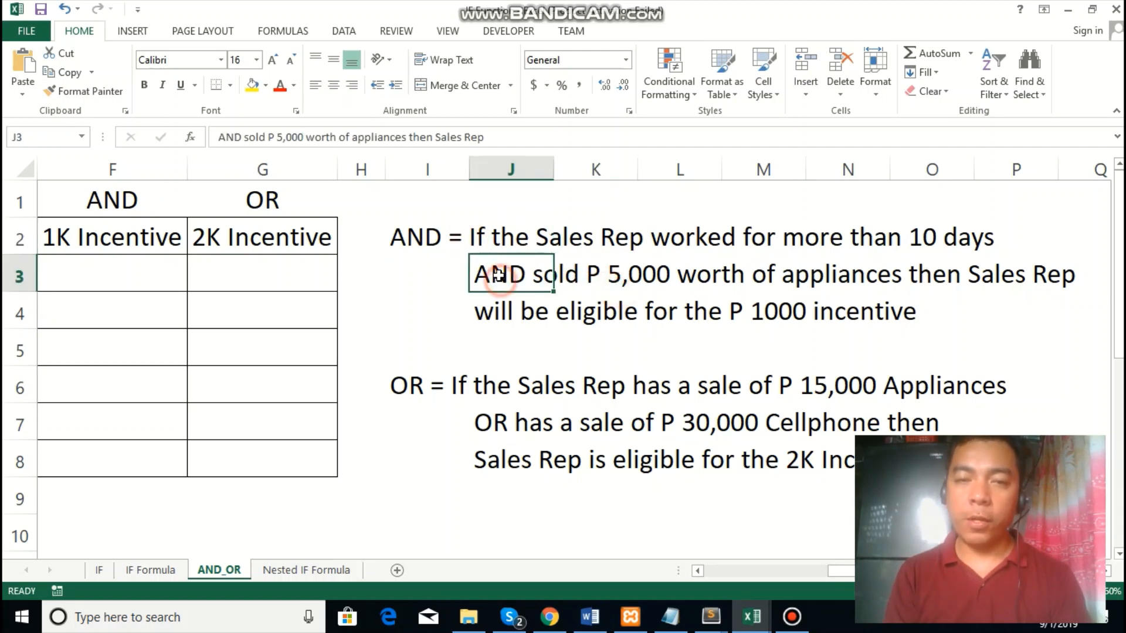
{"action": "left_click", "coordinate": [268, 137]}
{"action": "type", "text": "more "}
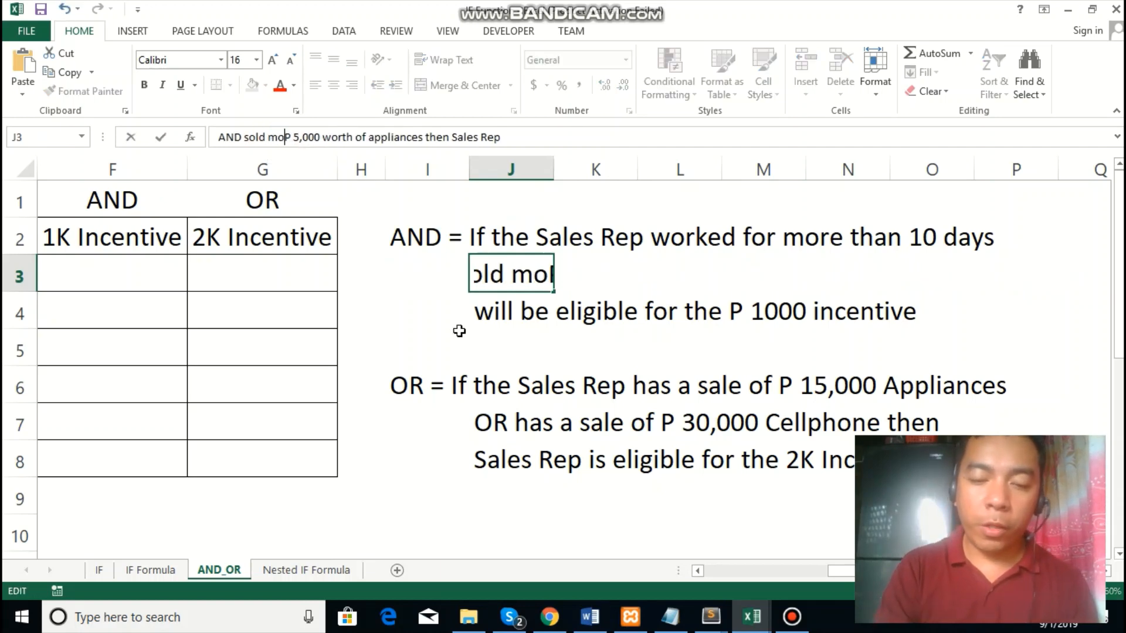
{"action": "type", "text": "tha"}
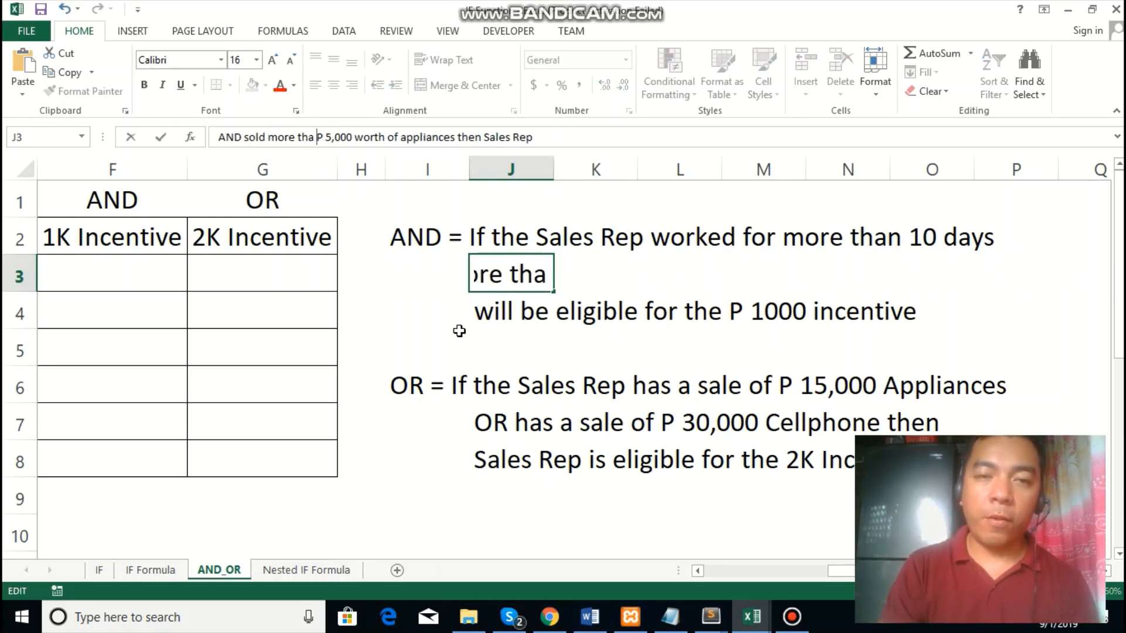
{"action": "key", "text": "Return"}
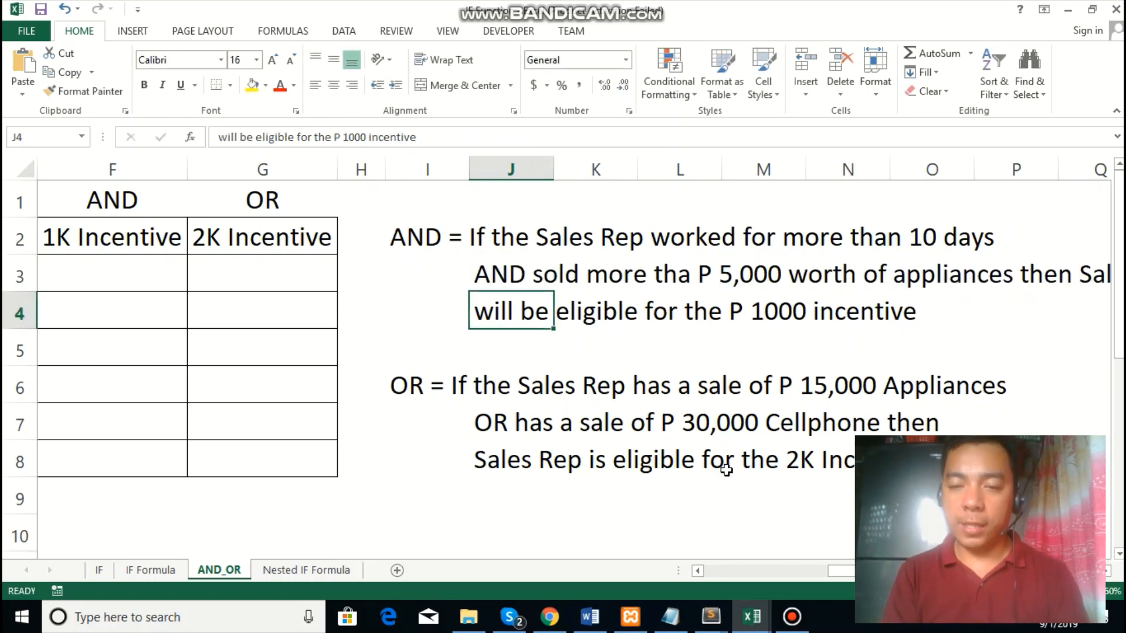
{"action": "left_click_drag", "start_coordinate": [834, 573], "coordinate": [772, 557]}
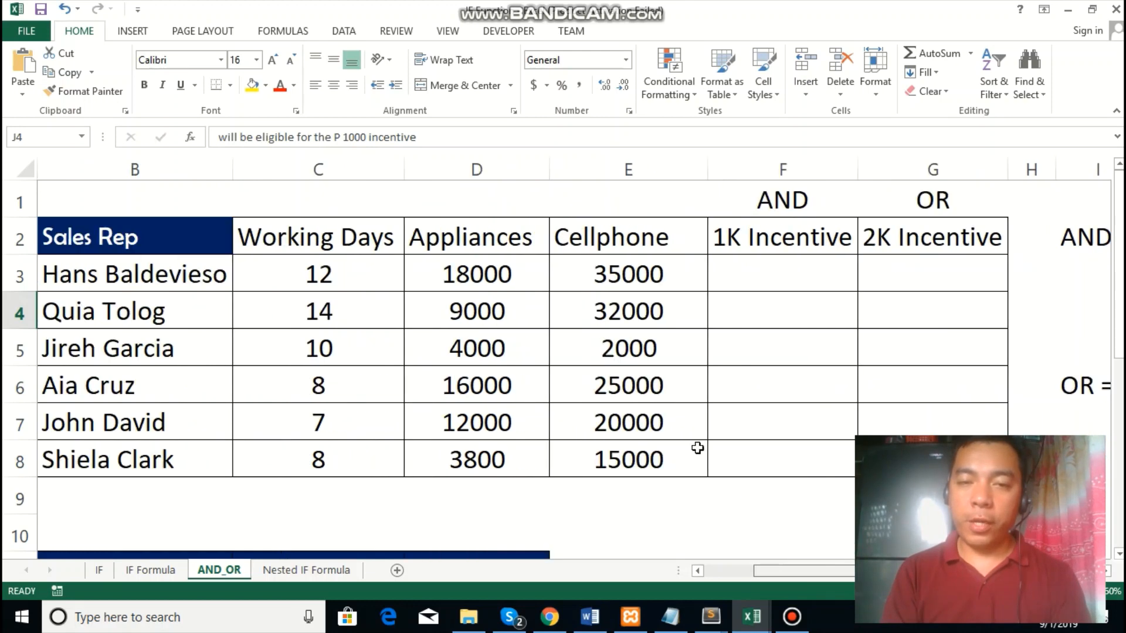
{"action": "left_click", "coordinate": [565, 279]}
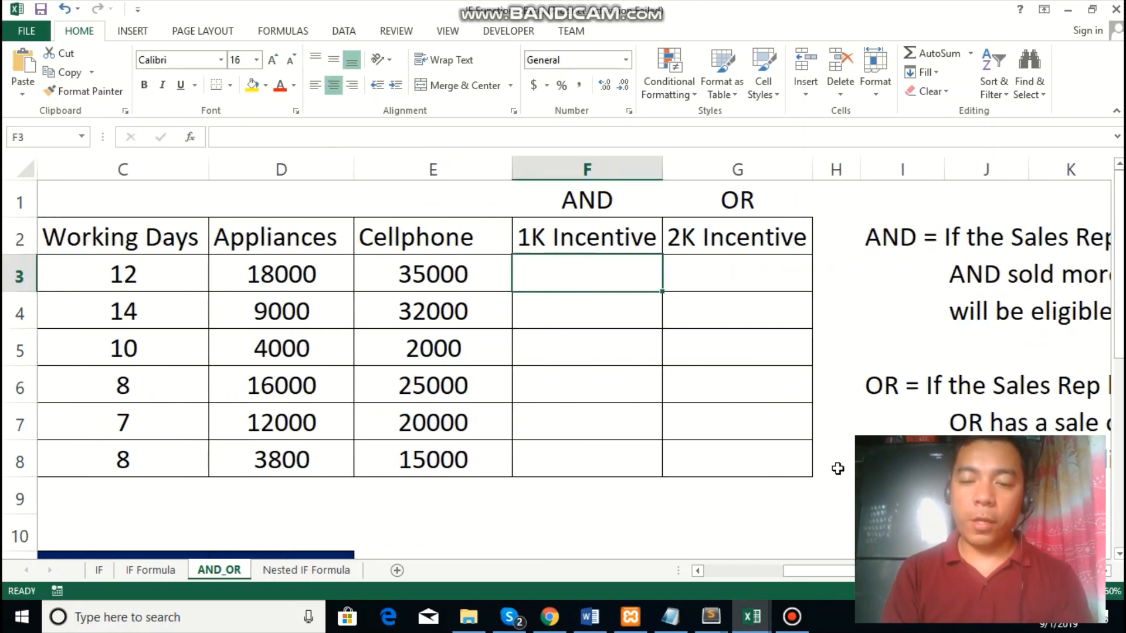
{"action": "type", "text": "="}
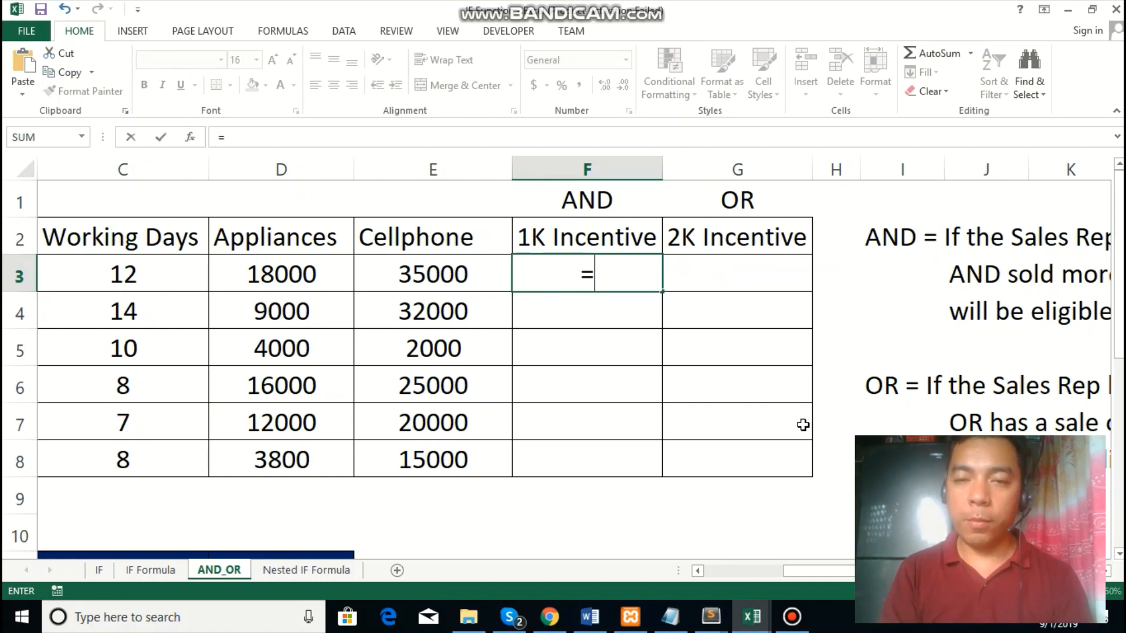
{"action": "key", "text": "Escape"}
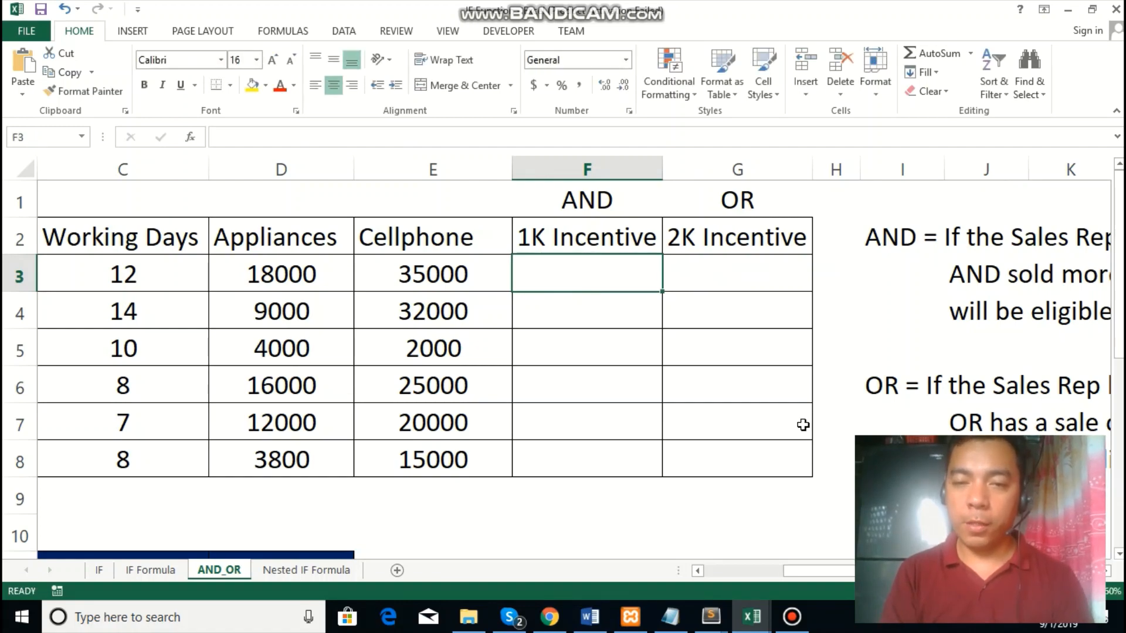
Begin an IF formula in cell F3 with the logical test AND(C3>10,D3>5000)
{"action": "scroll", "coordinate": [803, 424], "scroll_direction": "up", "scroll_amount": 2}
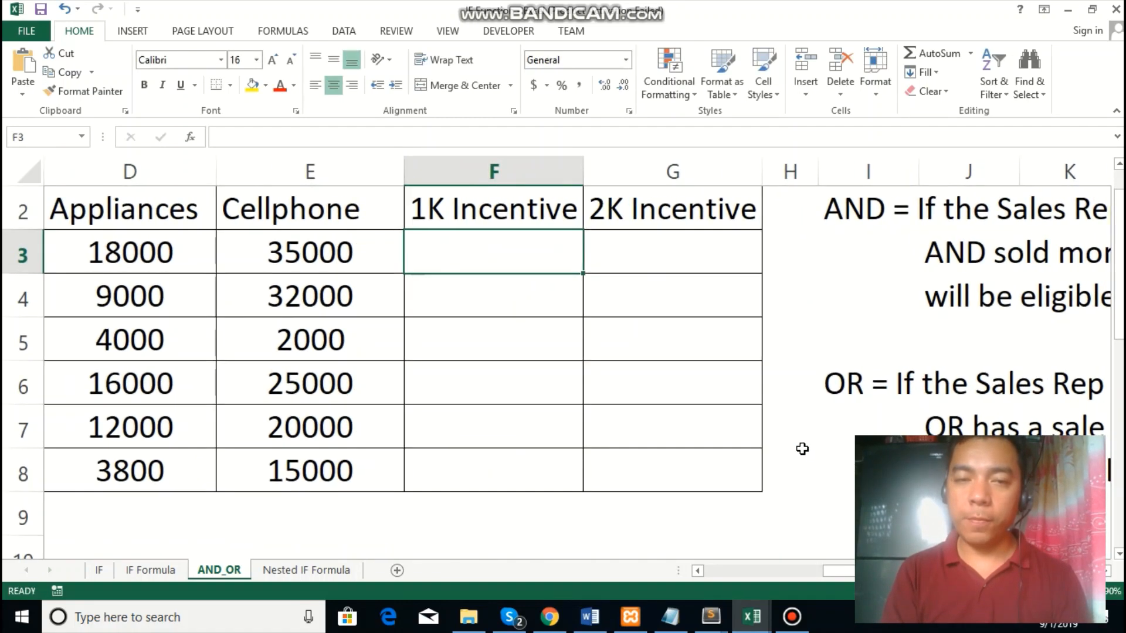
{"action": "left_click_drag", "start_coordinate": [824, 568], "coordinate": [811, 565]}
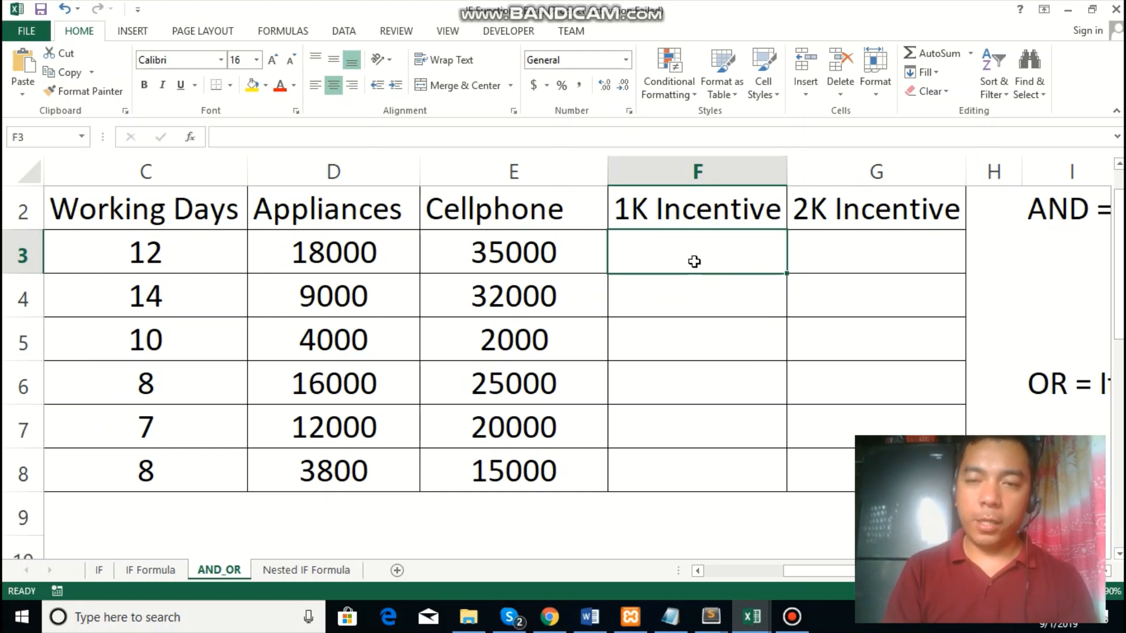
{"action": "type", "text": "="}
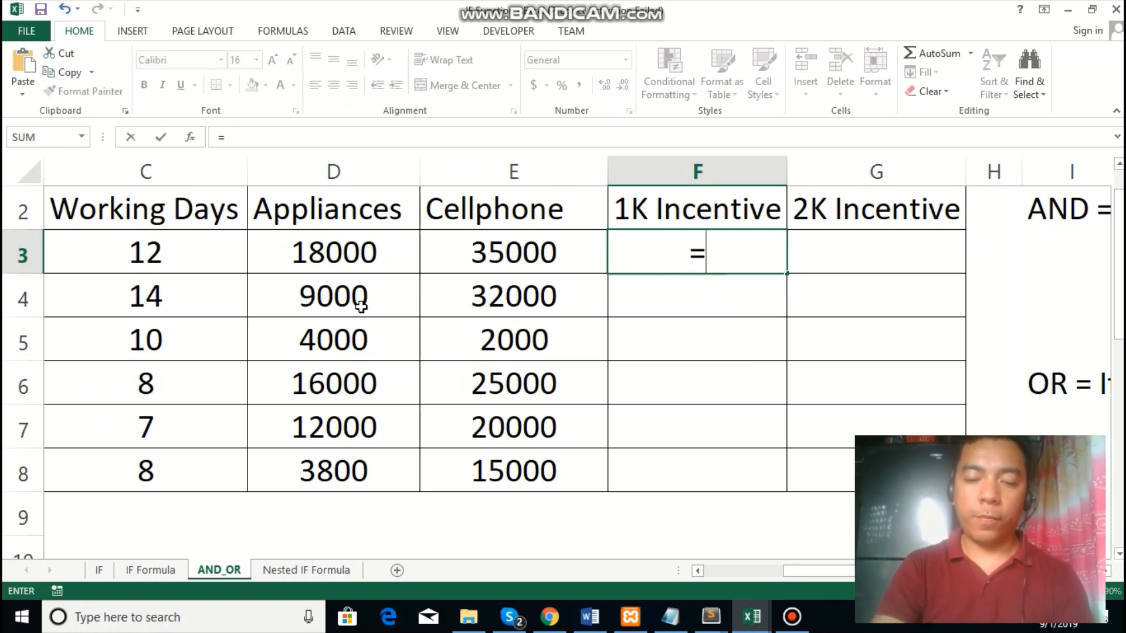
{"action": "type", "text": "if"}
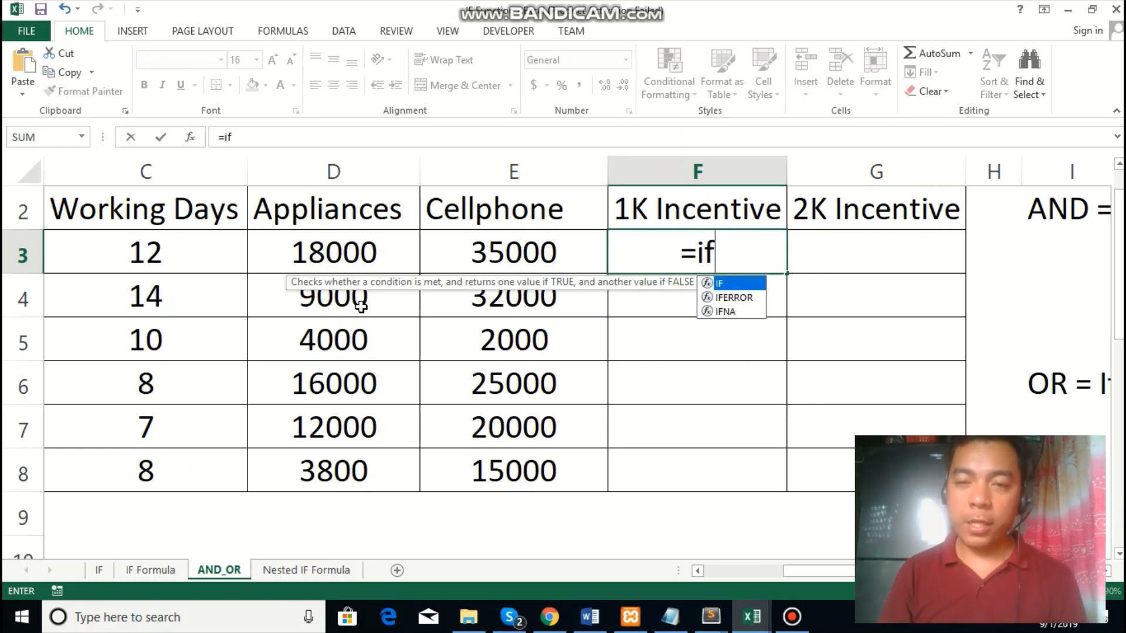
{"action": "type", "text": "("}
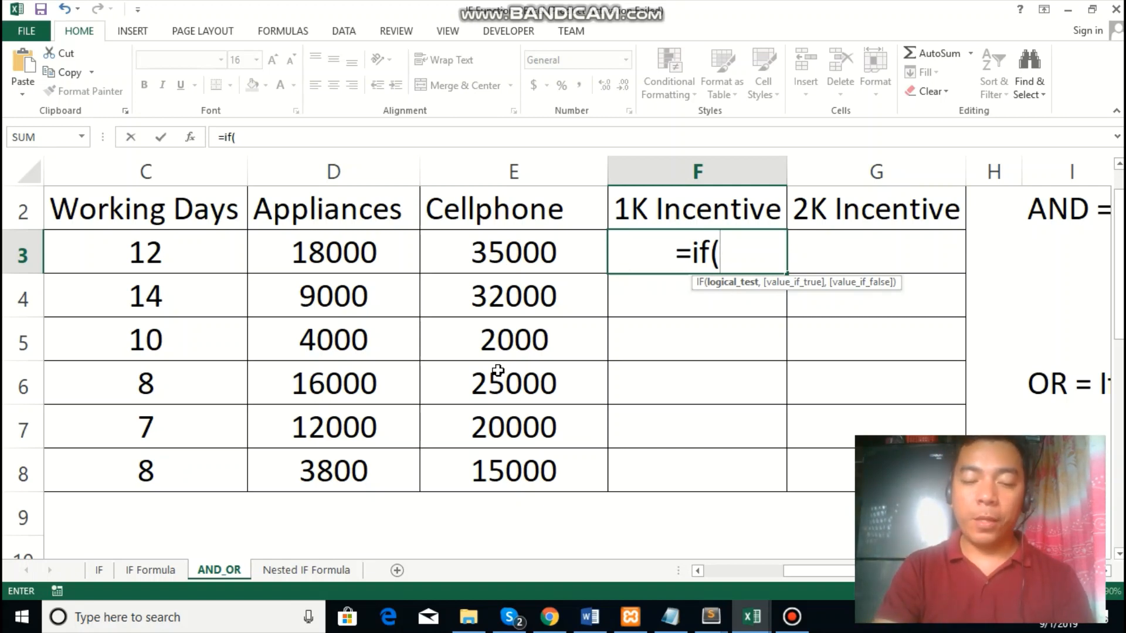
{"action": "type", "text": "AND"}
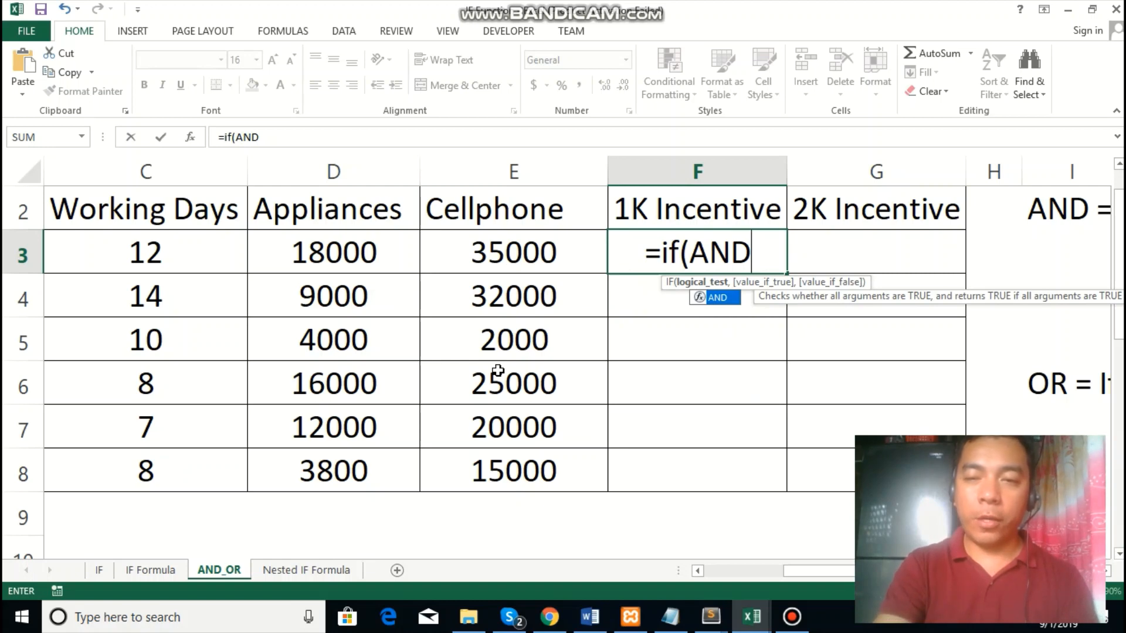
{"action": "type", "text": "("}
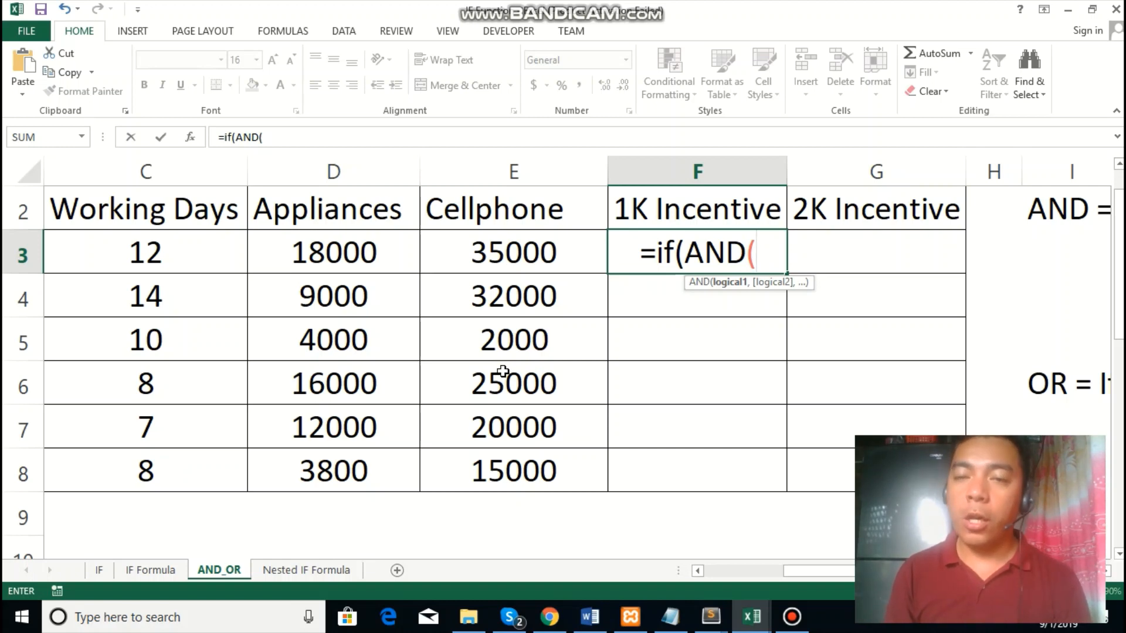
{"action": "left_click", "coordinate": [214, 241]}
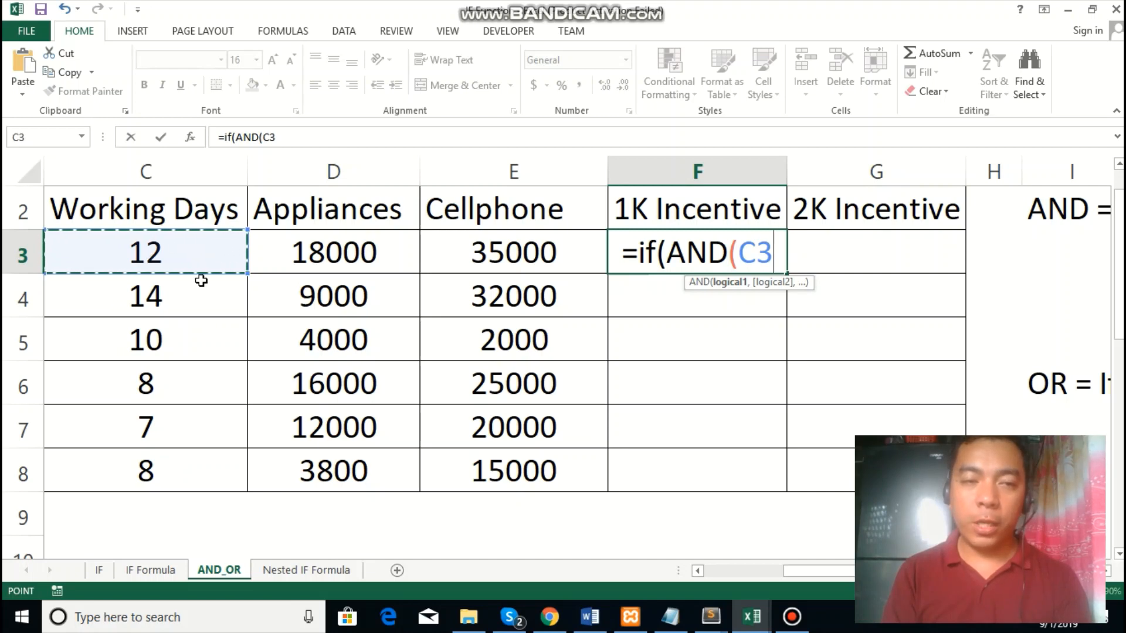
{"action": "type", "text": ">"}
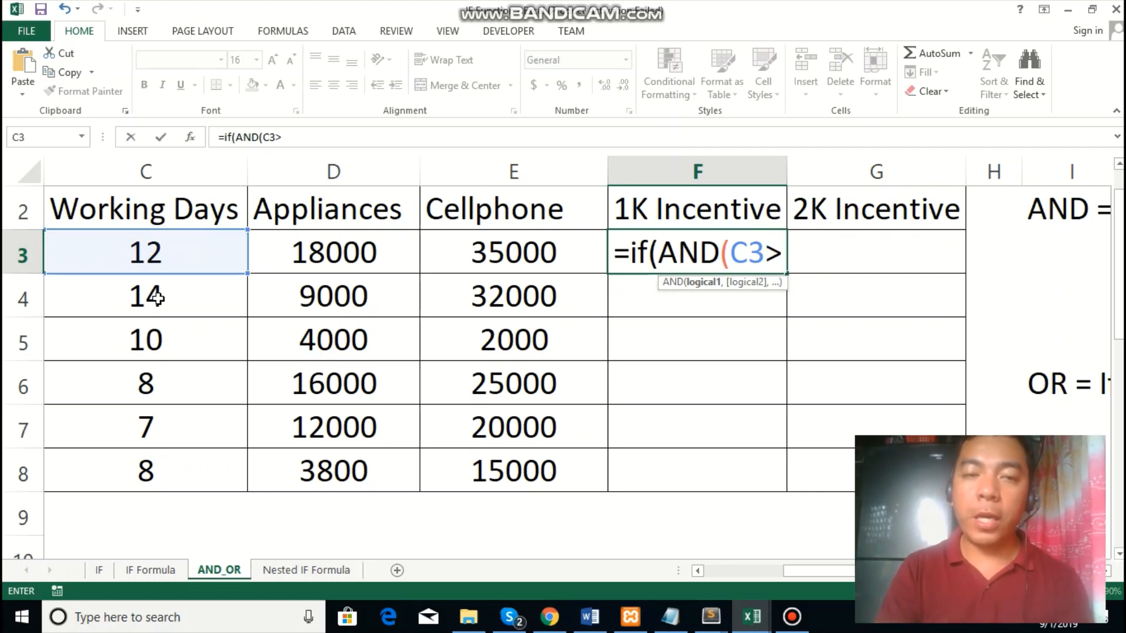
{"action": "type", "text": "10"}
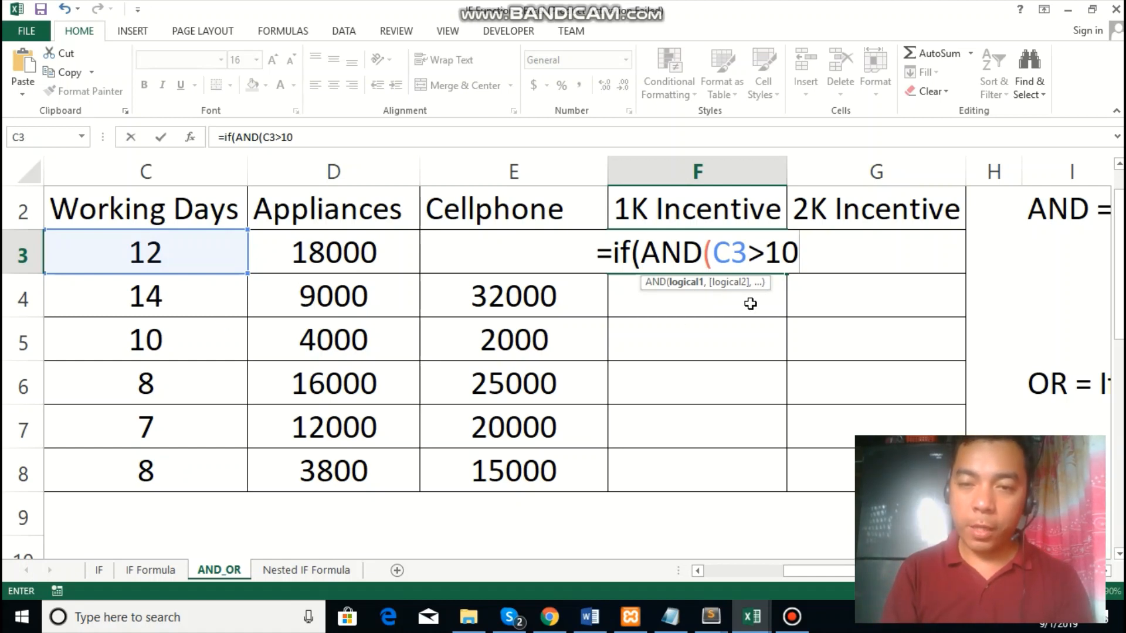
{"action": "type", "text": ","}
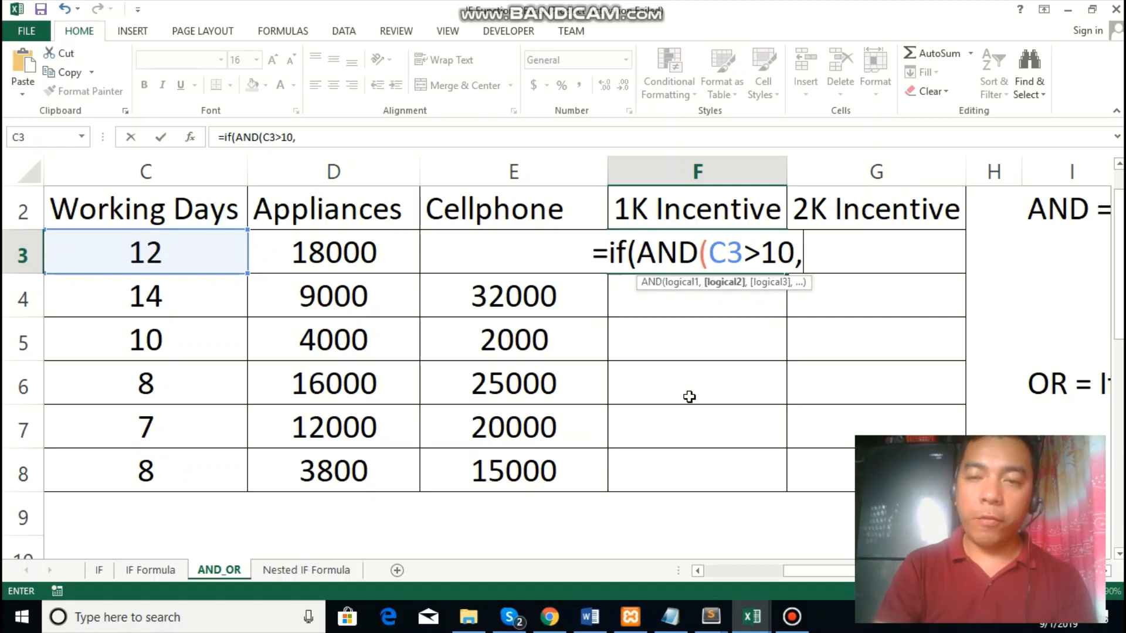
{"action": "left_click", "coordinate": [339, 255]}
{"action": "type", "text": ">500"}
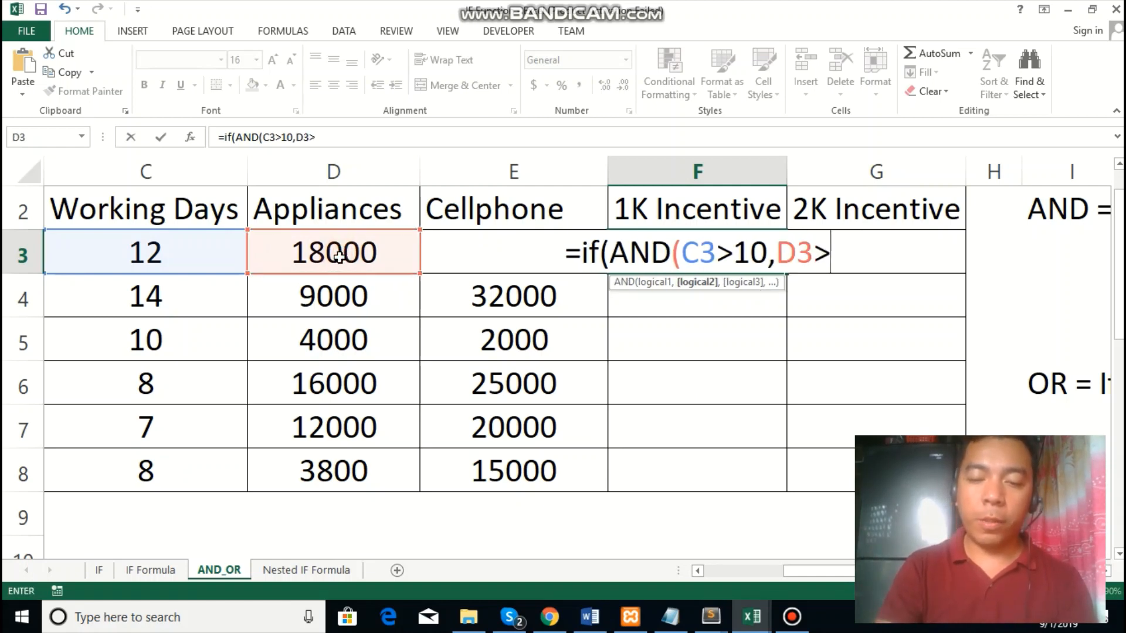
{"action": "type", "text": "0"}
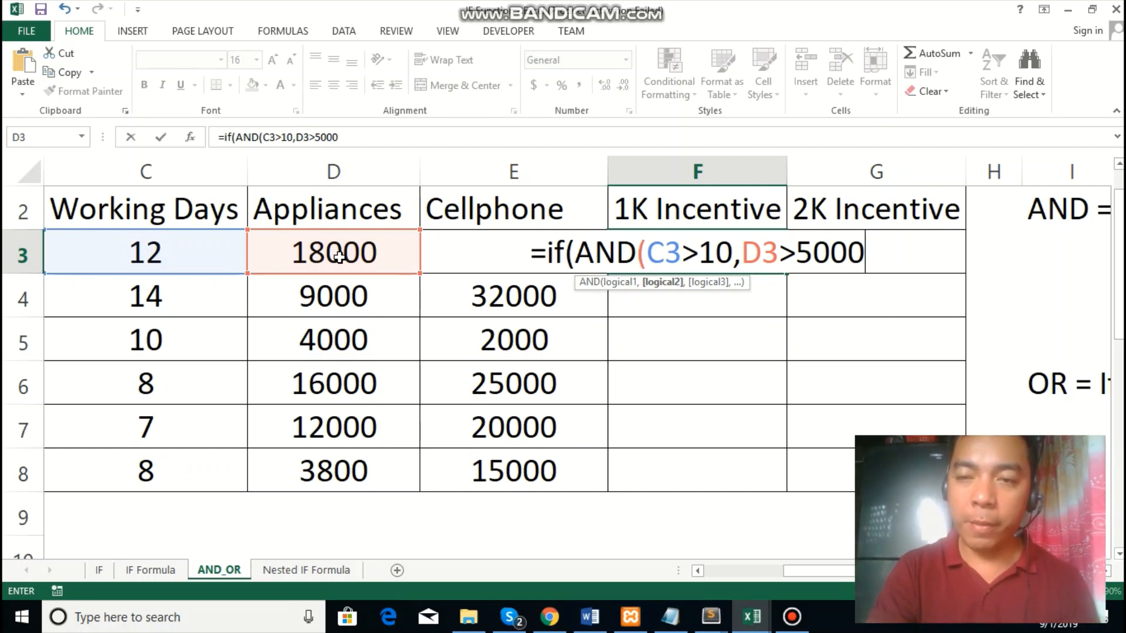
{"action": "type", "text": ")"}
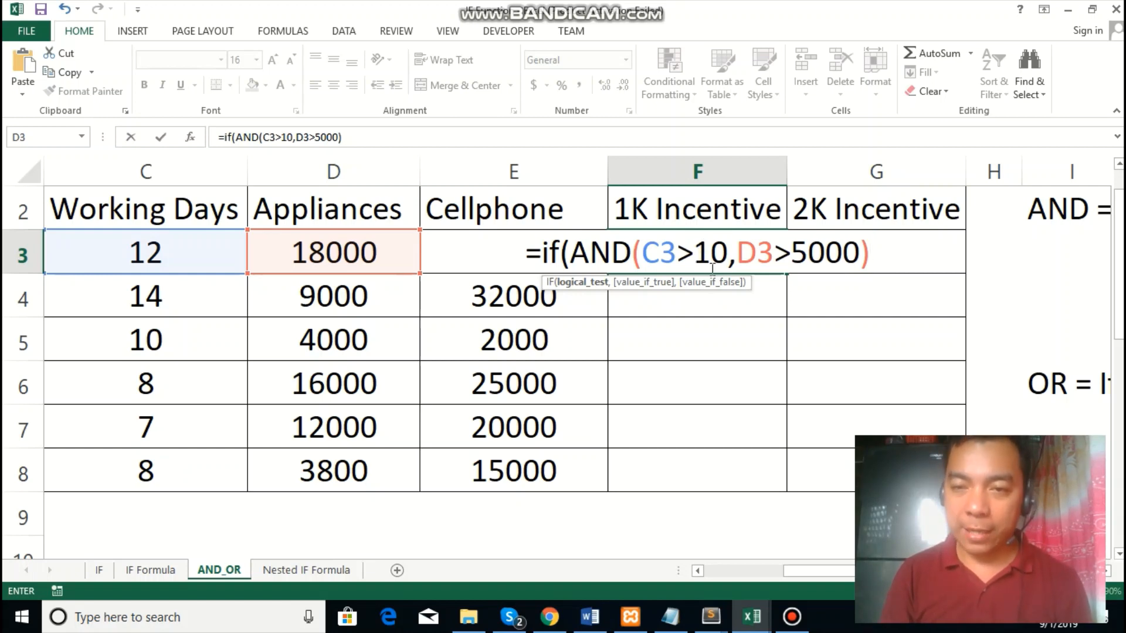
Complete the IF formula in F3 so it returns 1000 when true and 0 when false
{"action": "type", "text": ","}
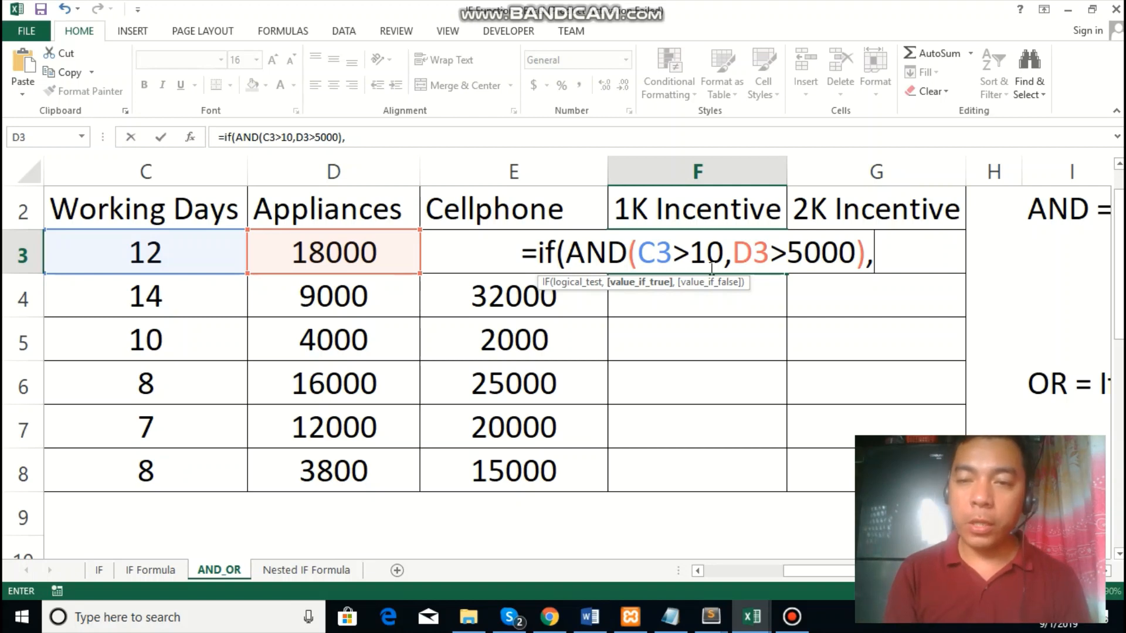
{"action": "type", "text": "1000"}
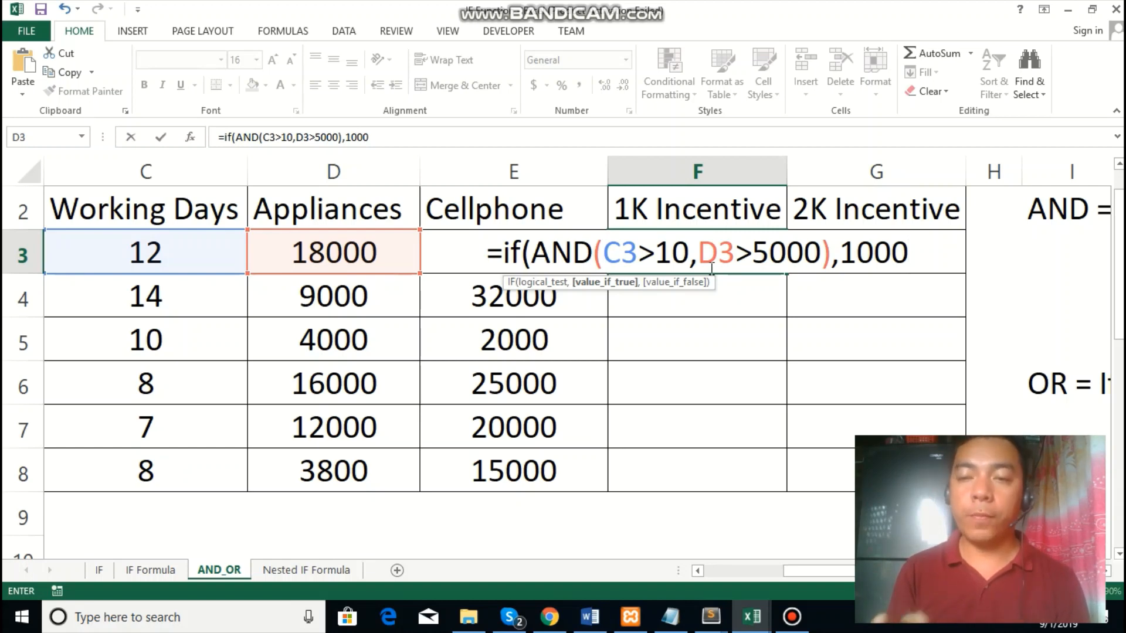
{"action": "type", "text": ",0"}
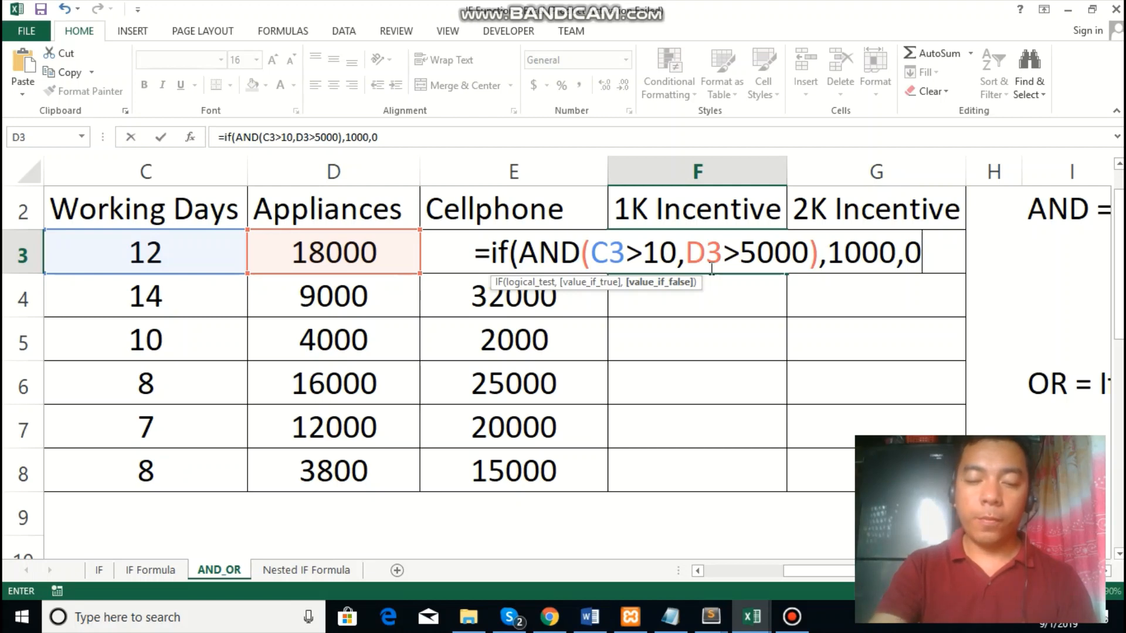
{"action": "type", "text": ")"}
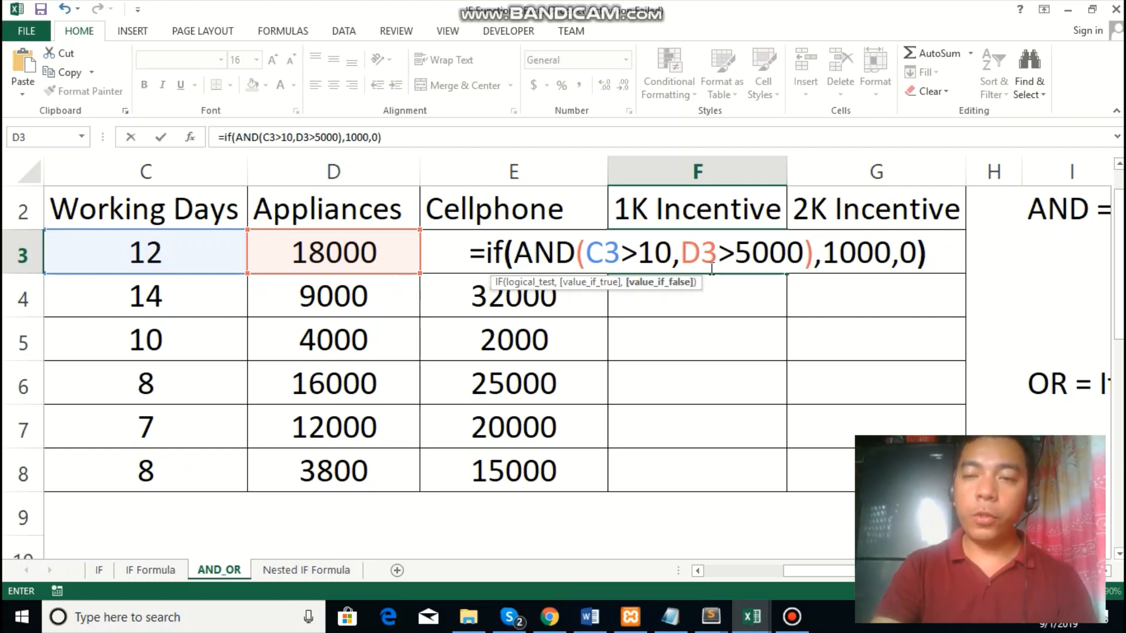
{"action": "key", "text": "Return"}
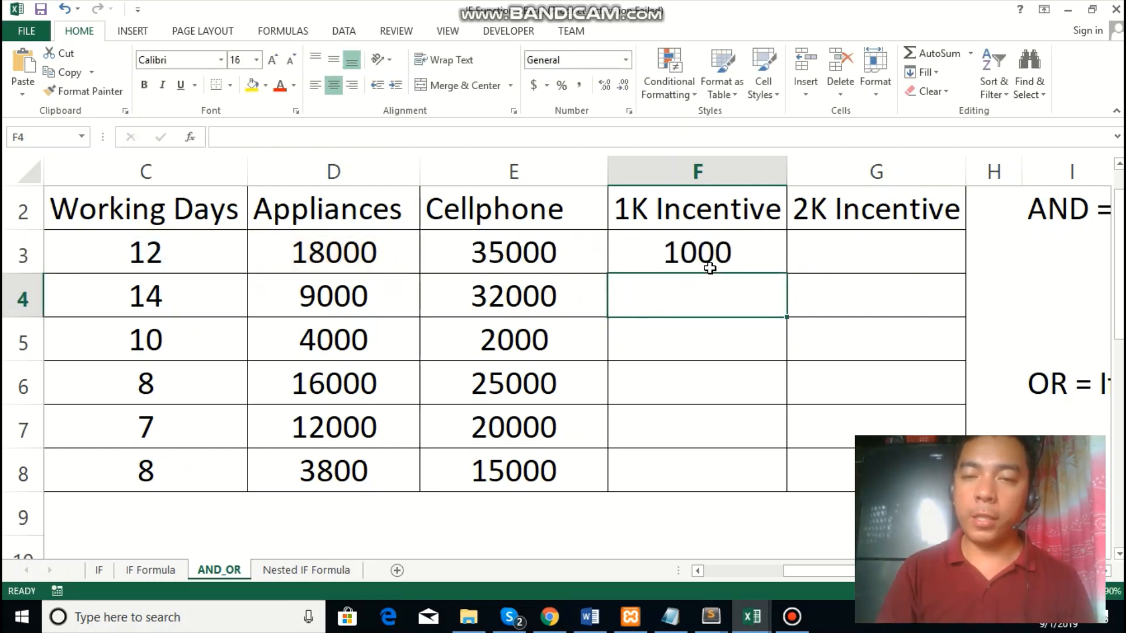
Fill the 1K Incentive formula from F3 down through F8
{"action": "left_click", "coordinate": [712, 258]}
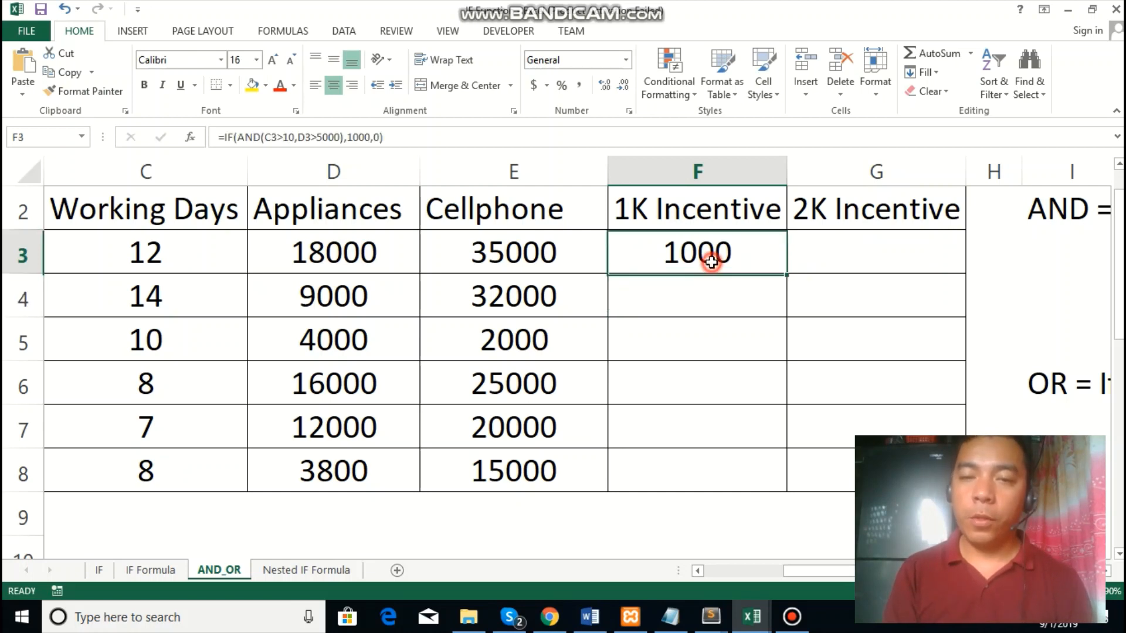
{"action": "mouse_move", "coordinate": [788, 276]}
{"action": "left_mouse_down"}
{"action": "mouse_move", "coordinate": [757, 485]}
{"action": "mouse_move", "coordinate": [765, 463]}
{"action": "left_mouse_up"}
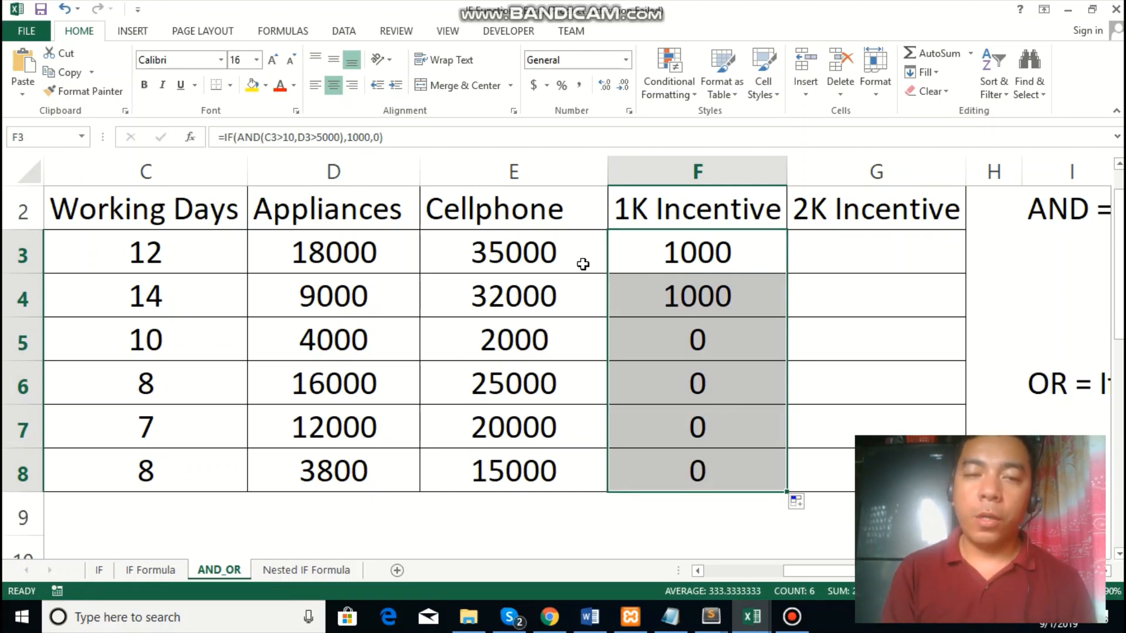
Check the 1K Incentive results in F3:F4 against the working days and appliance sales in row 3
{"action": "left_click_drag", "start_coordinate": [655, 261], "coordinate": [659, 288]}
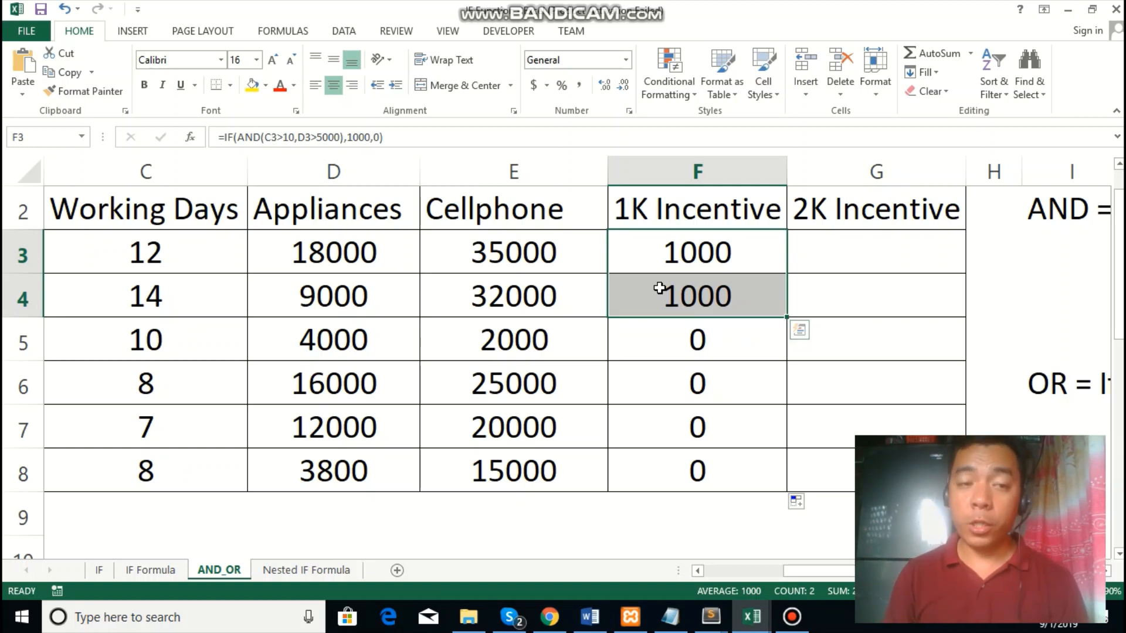
{"action": "left_click", "coordinate": [176, 253]}
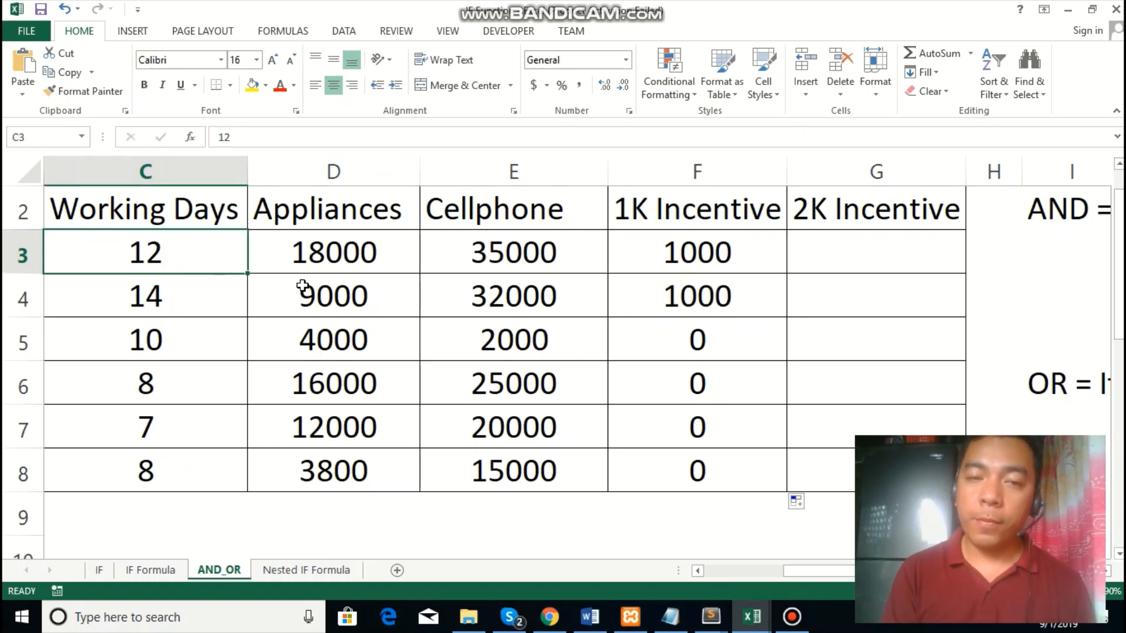
{"action": "left_click", "coordinate": [346, 253]}
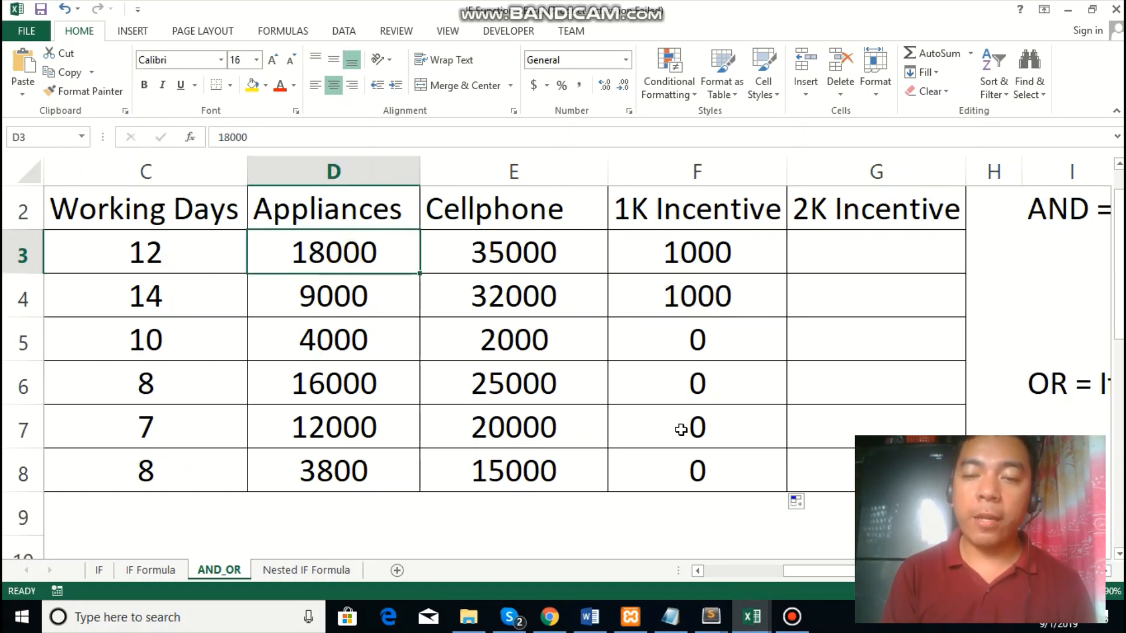
Insert "more than" before "P 30,000" in the OR condition text in cell J7
{"action": "left_click", "coordinate": [1107, 570]}
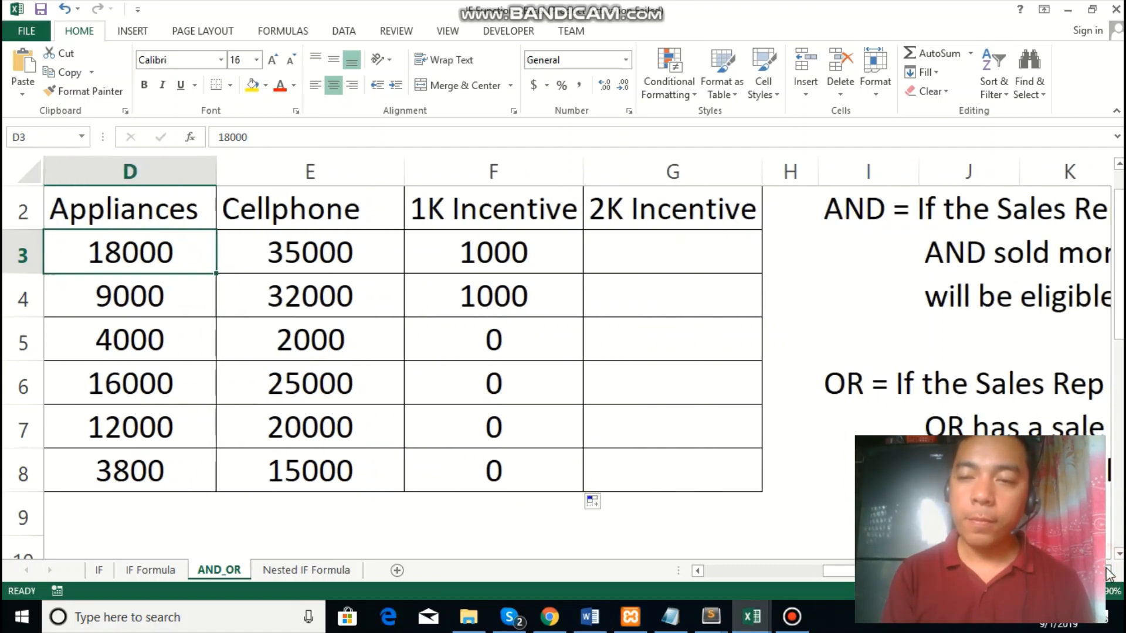
{"action": "left_click", "coordinate": [1107, 570]}
{"action": "left_click", "coordinate": [1107, 570]}
{"action": "left_click", "coordinate": [1106, 570]}
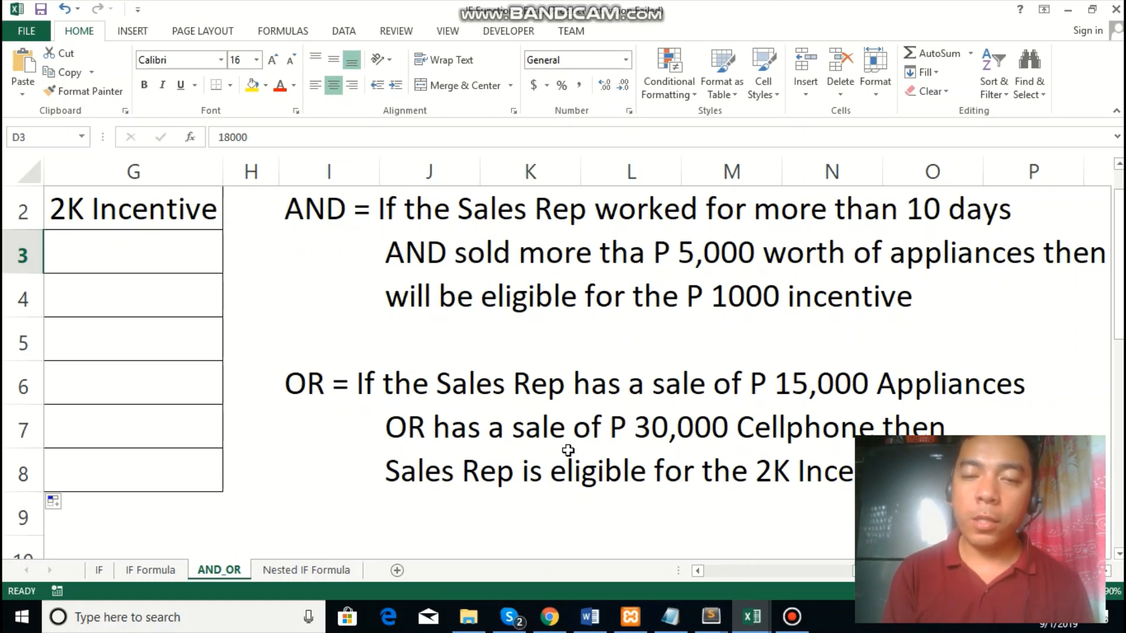
{"action": "left_click", "coordinate": [606, 437]}
{"action": "left_click", "coordinate": [398, 431]}
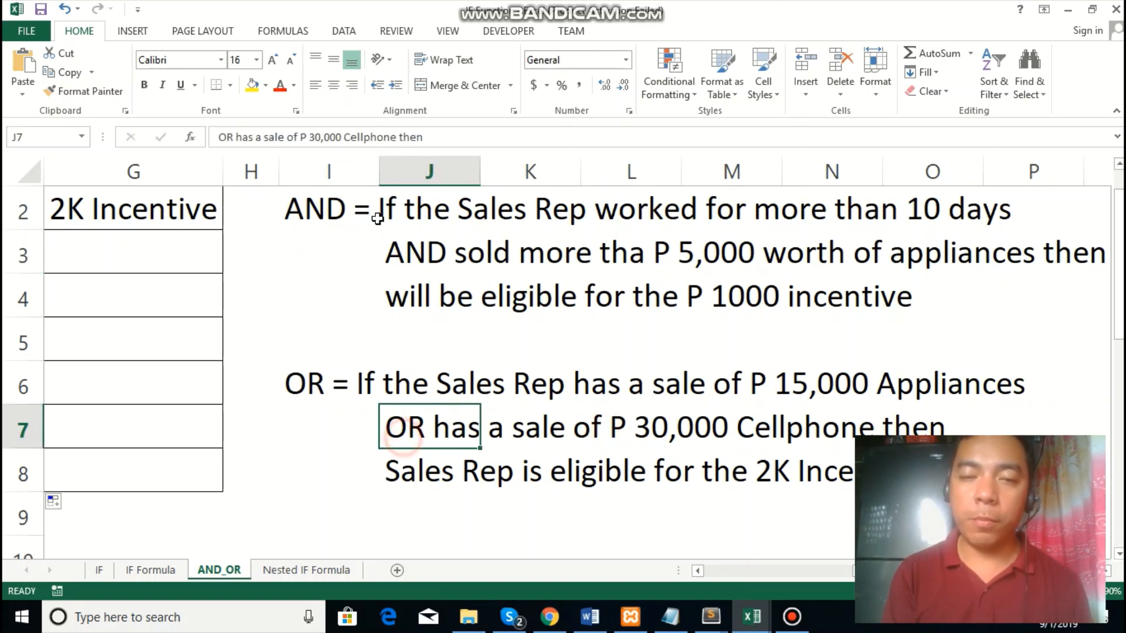
{"action": "left_click", "coordinate": [300, 137]}
{"action": "type", "text": "more than"}
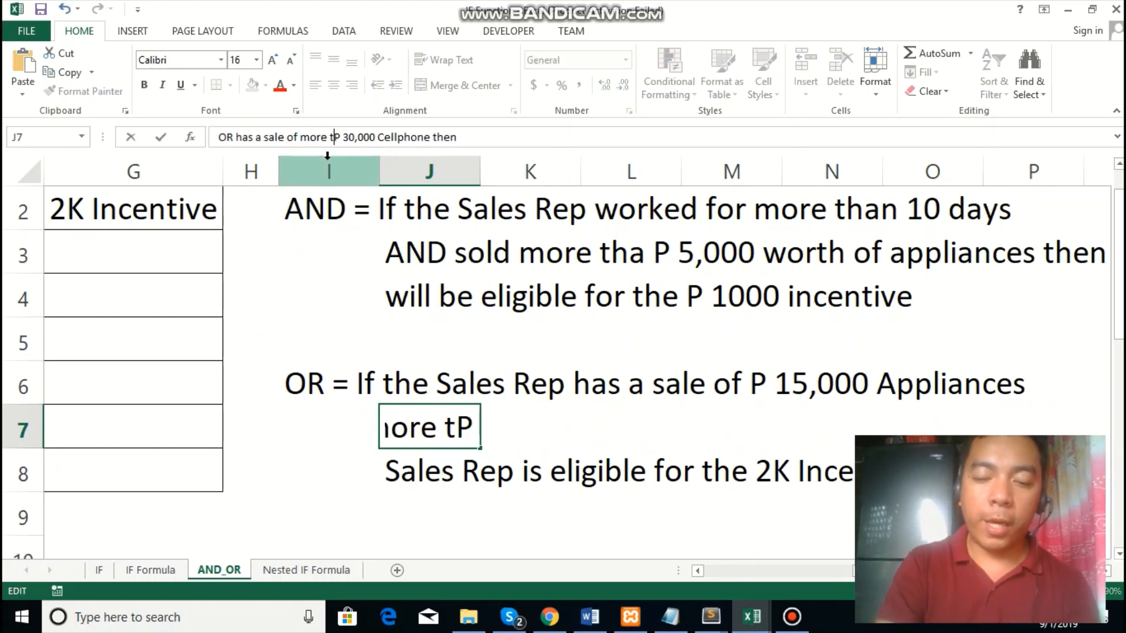
{"action": "key", "text": "Return"}
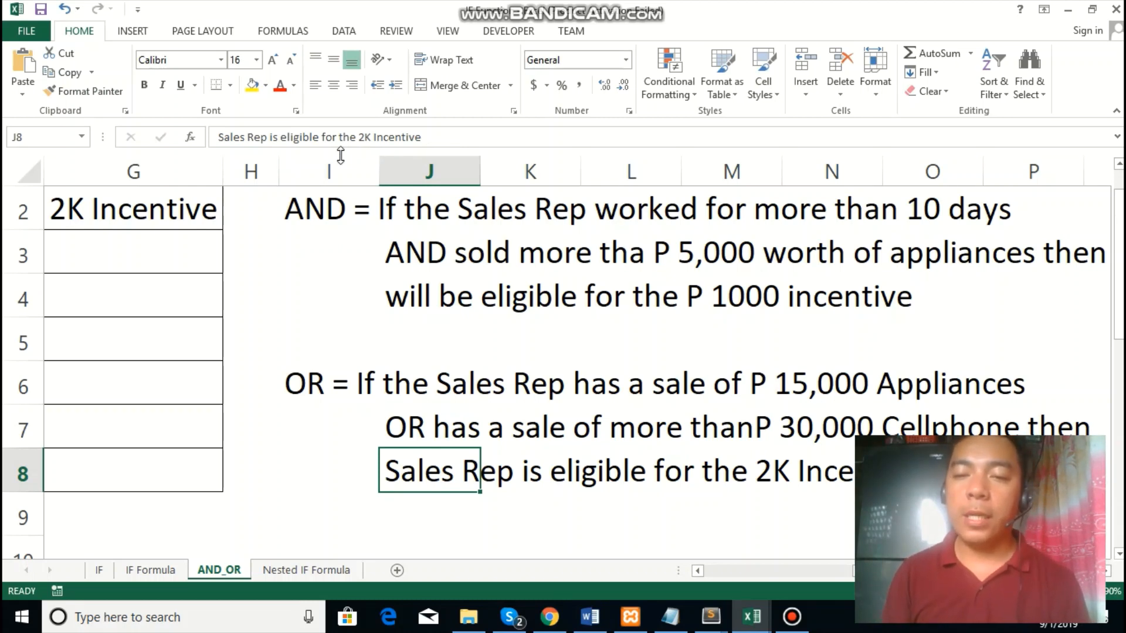
Insert "more than" before "P 15,000" in the OR condition text in cell I6
{"action": "left_click", "coordinate": [413, 391]}
{"action": "left_click", "coordinate": [369, 371]}
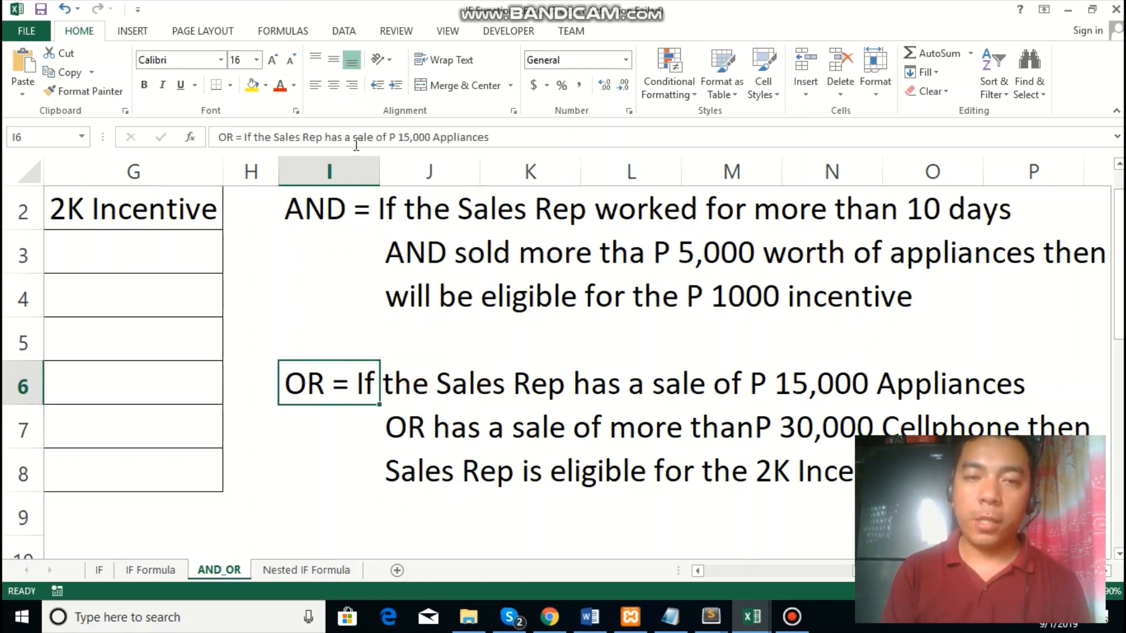
{"action": "left_click", "coordinate": [389, 137]}
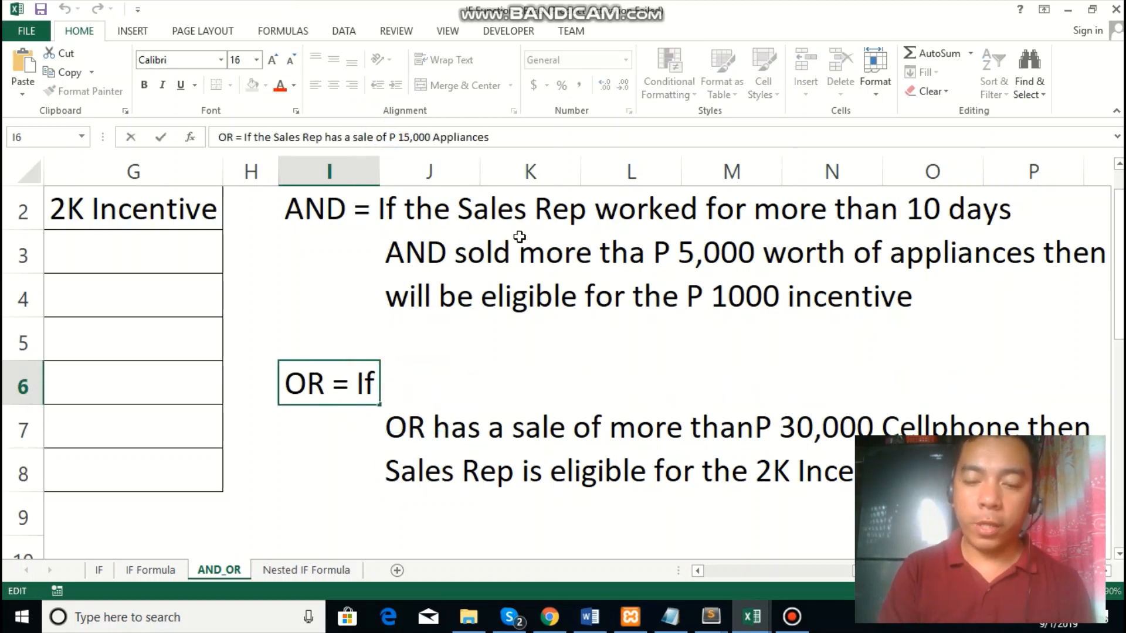
{"action": "type", "text": "more than"}
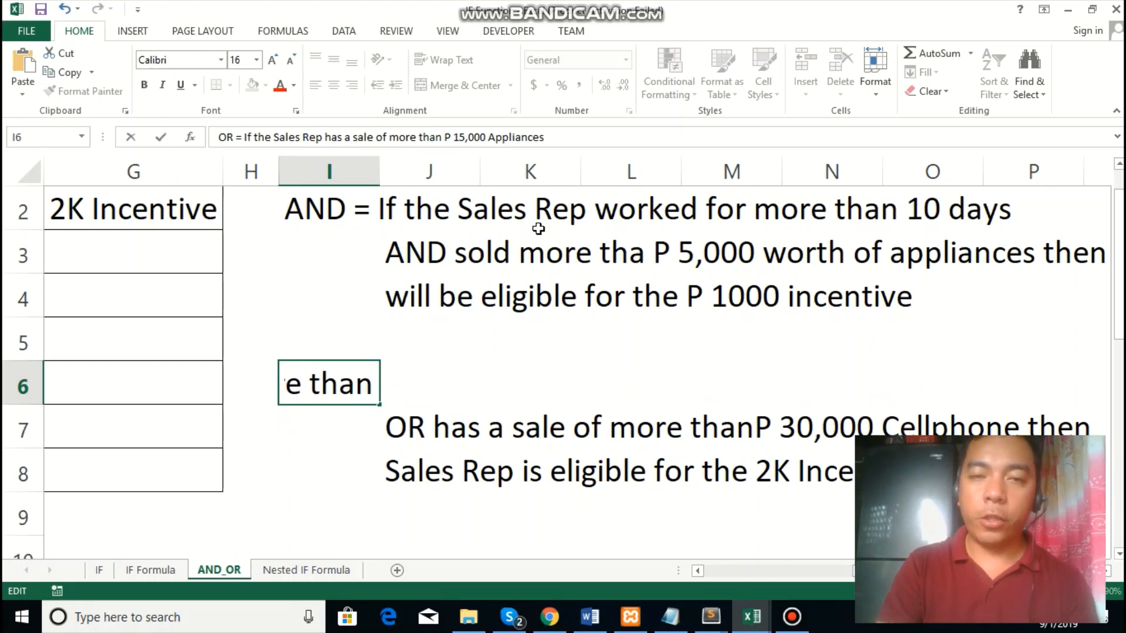
{"action": "key", "text": "Return"}
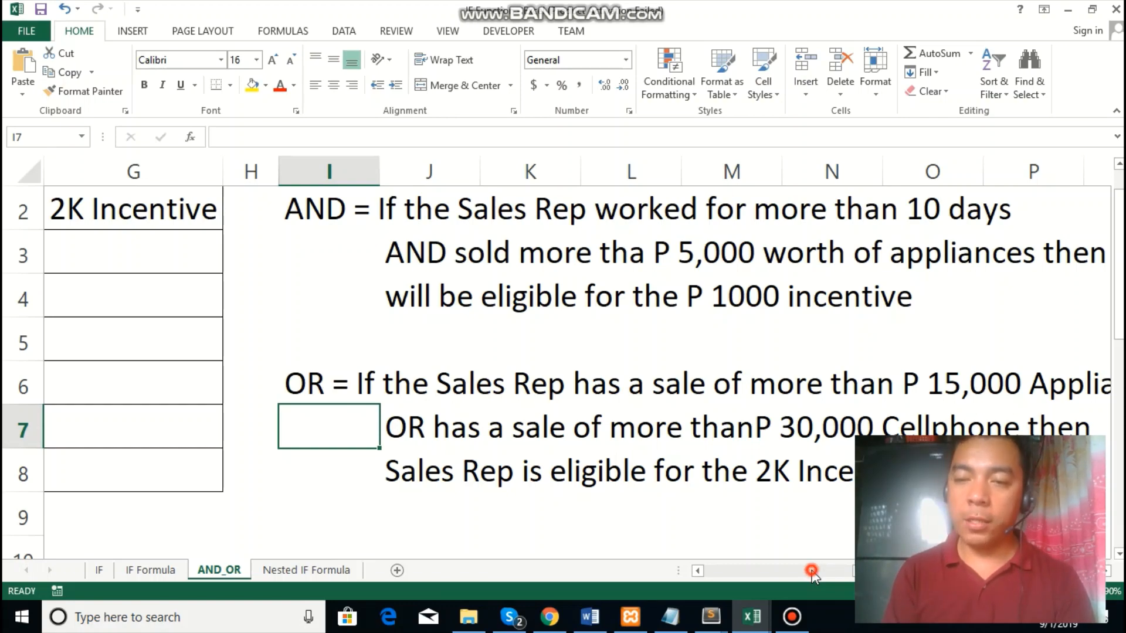
Begin an IF formula in G3 with an OR test whose first condition is D3>15000
{"action": "scroll", "coordinate": [811, 570], "scroll_direction": "left", "scroll_amount": 3}
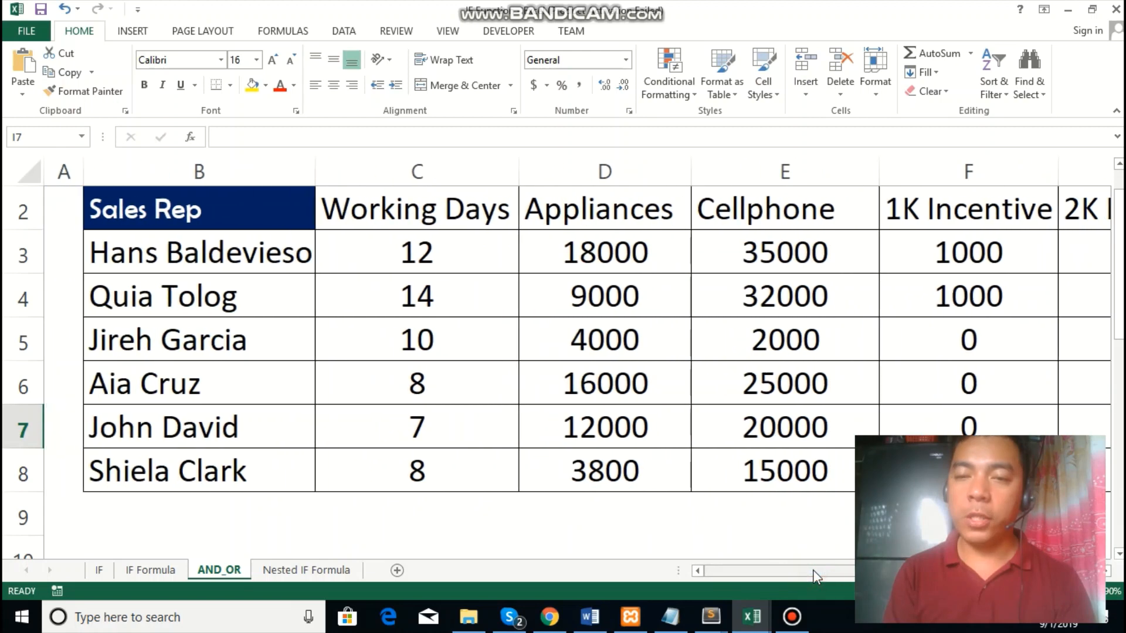
{"action": "left_click", "coordinate": [622, 249]}
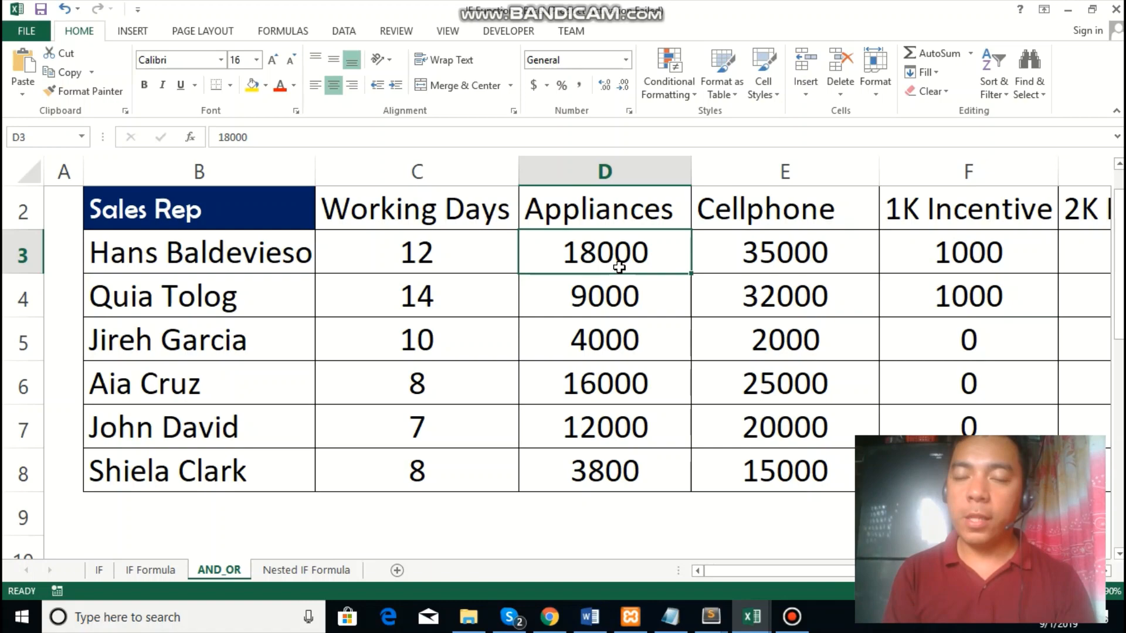
{"action": "left_click", "coordinate": [755, 256]}
{"action": "left_click_drag", "start_coordinate": [782, 573], "coordinate": [901, 575]}
{"action": "left_click", "coordinate": [693, 271]}
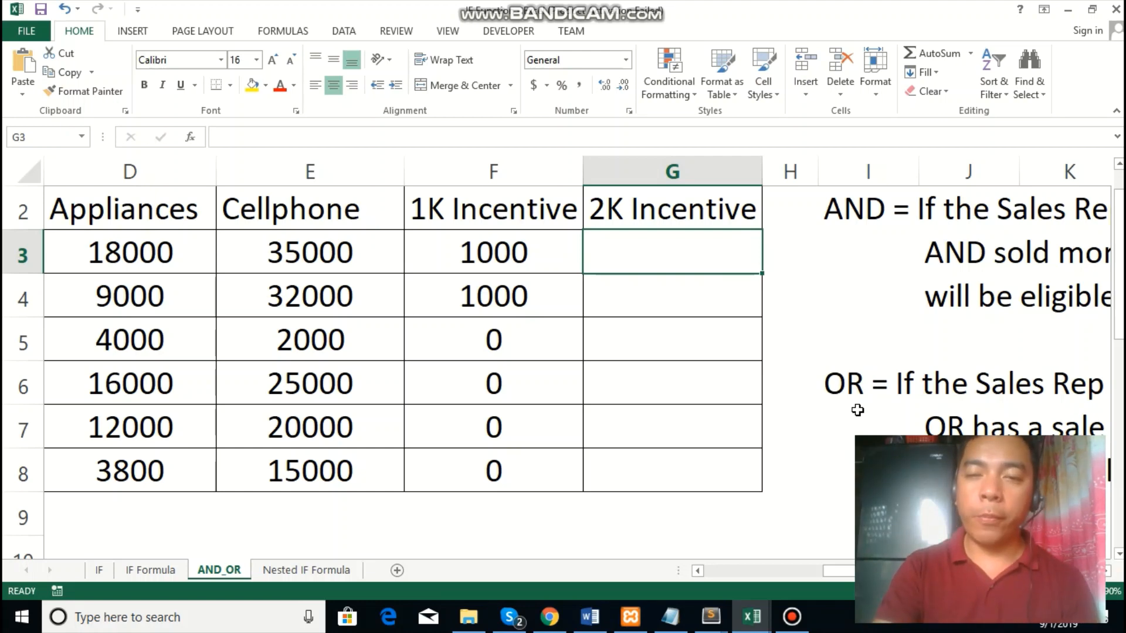
{"action": "type", "text": "="}
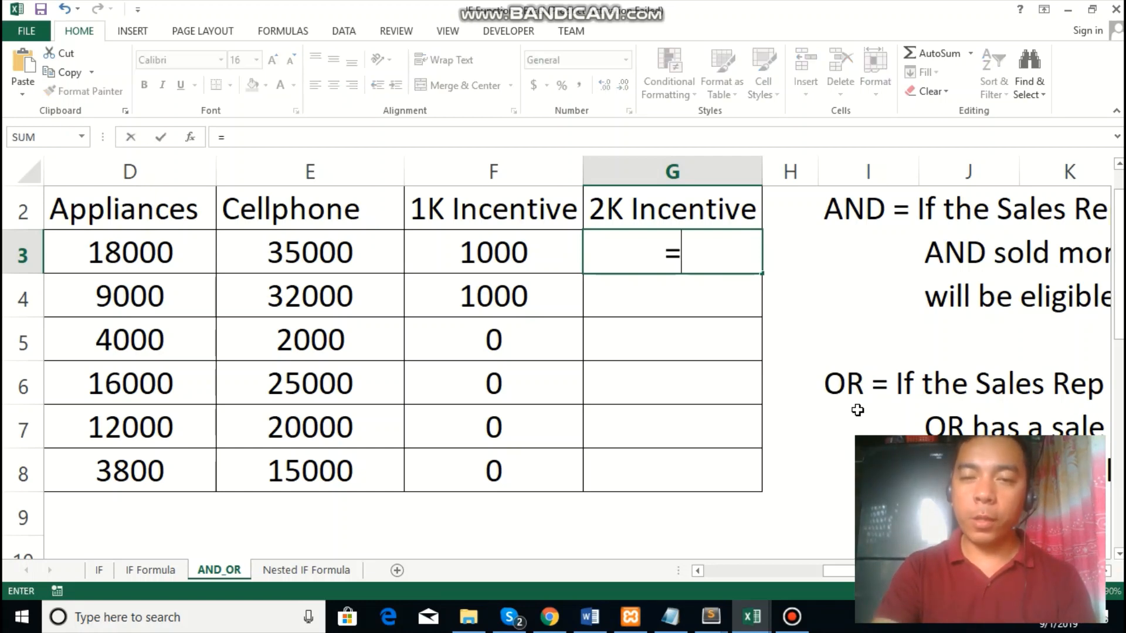
{"action": "type", "text": "if("}
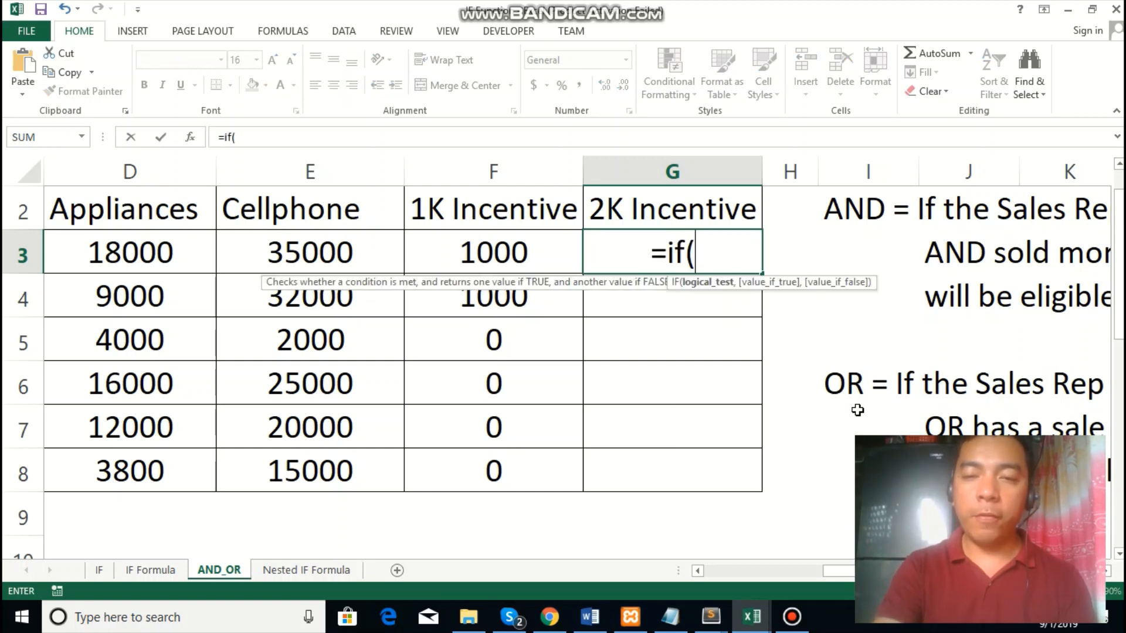
{"action": "type", "text": "OR"}
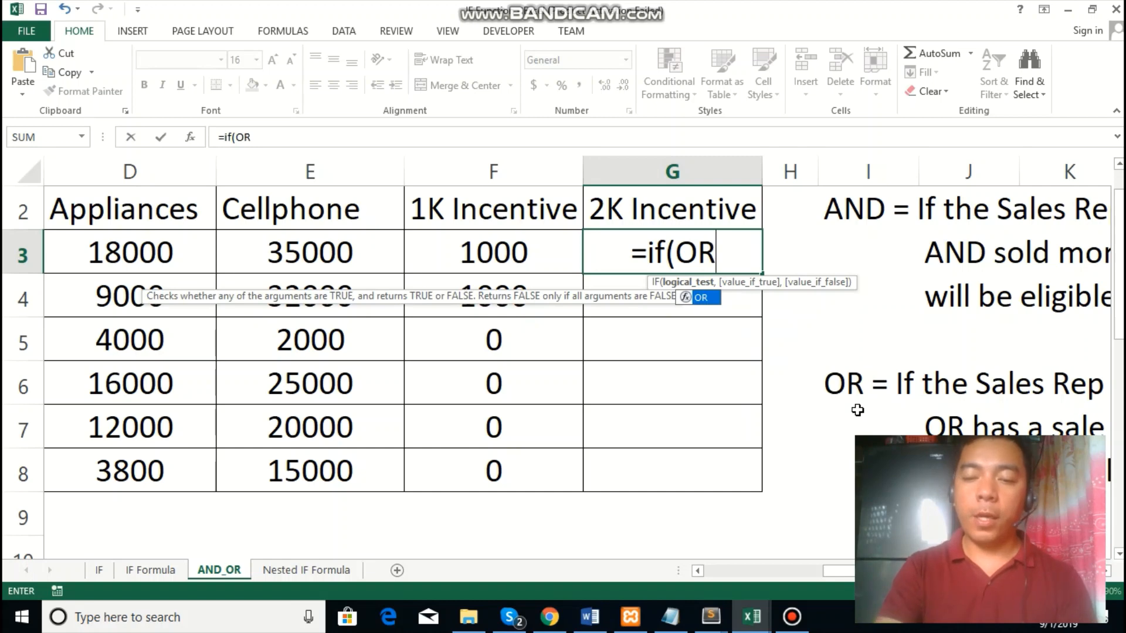
{"action": "type", "text": "("}
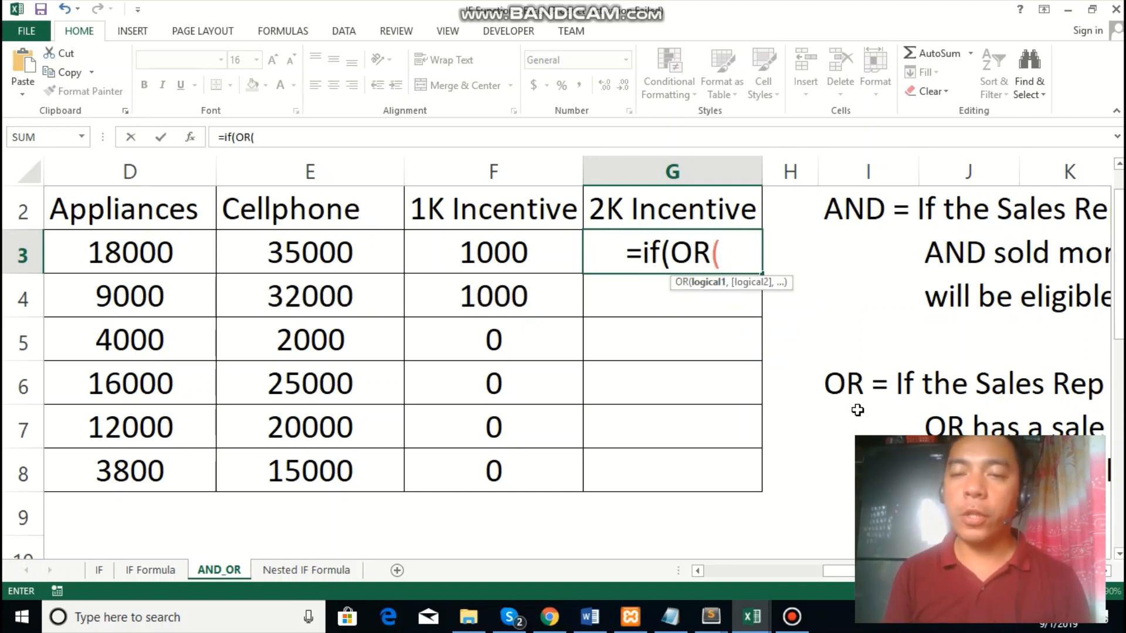
{"action": "left_click", "coordinate": [202, 248]}
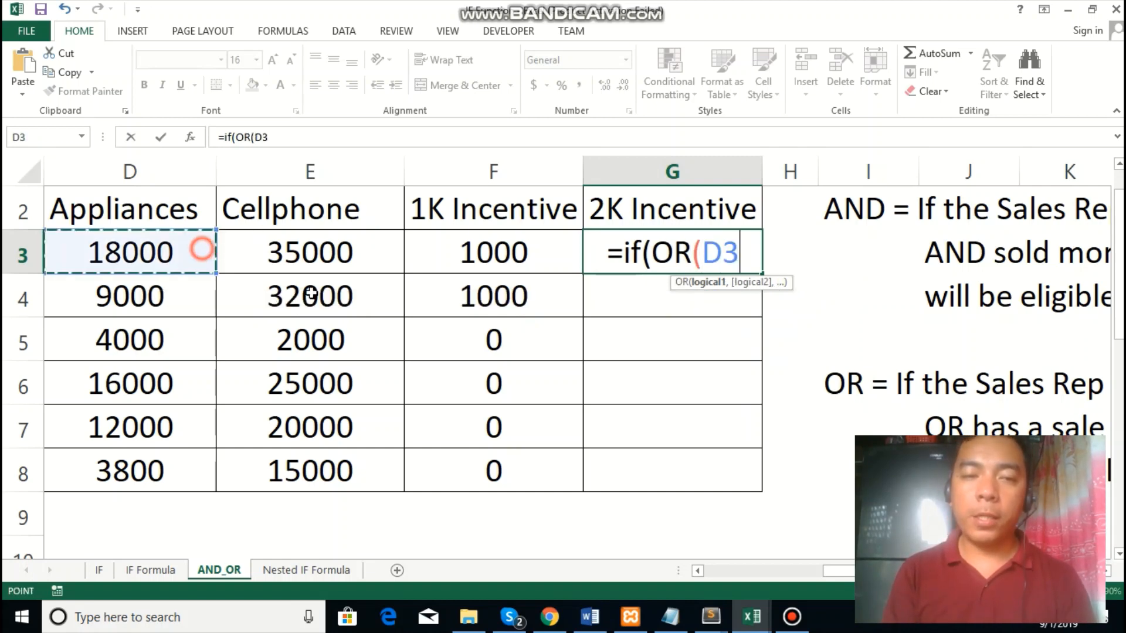
{"action": "type", "text": ">1500"}
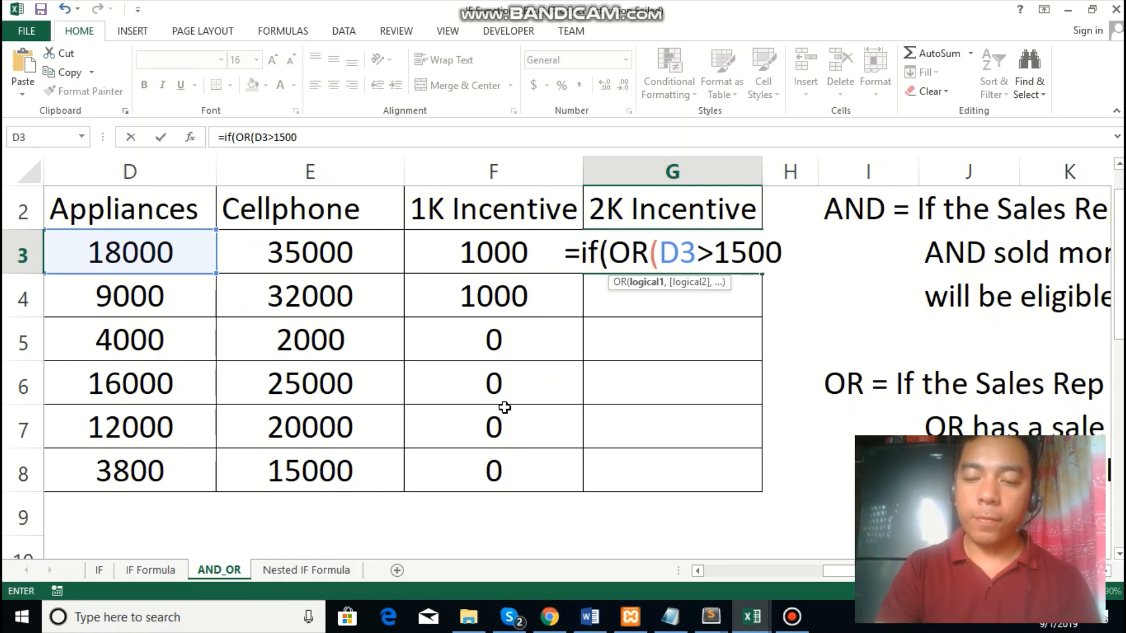
{"action": "type", "text": "0,"}
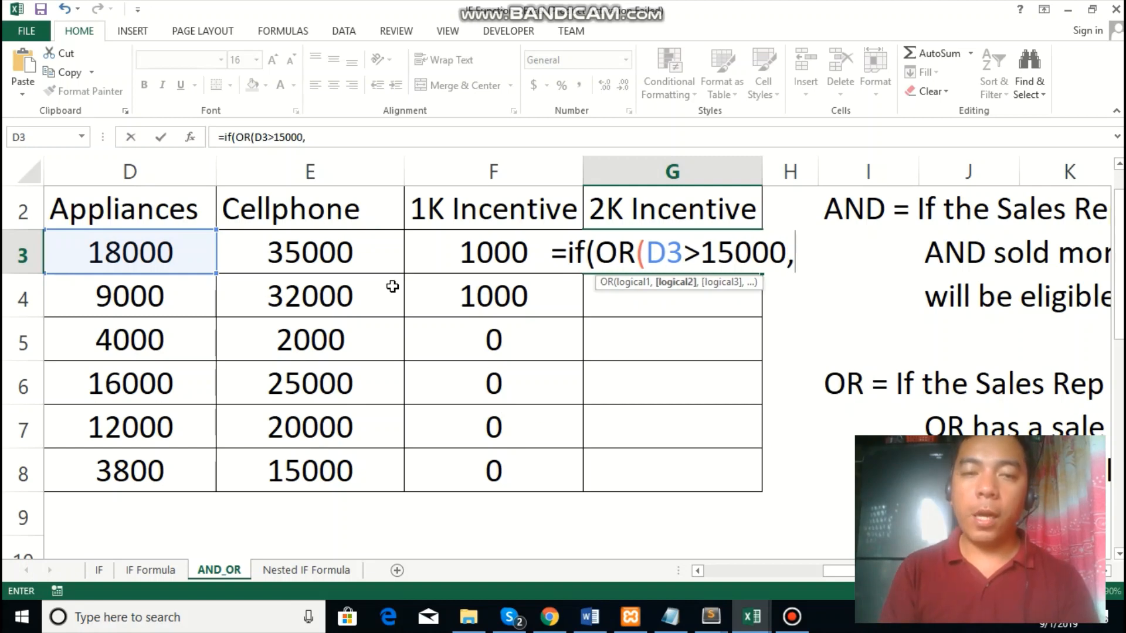
Add E3>30000 as the second condition of the OR test in G3 and close the test
{"action": "left_click", "coordinate": [370, 258]}
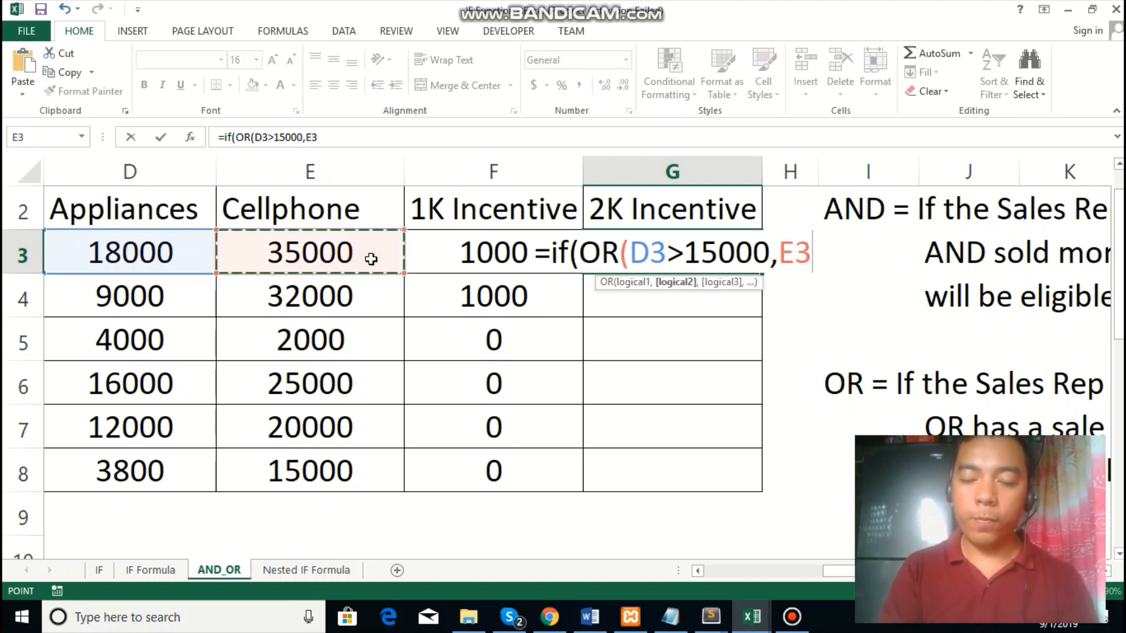
{"action": "type", "text": ">"}
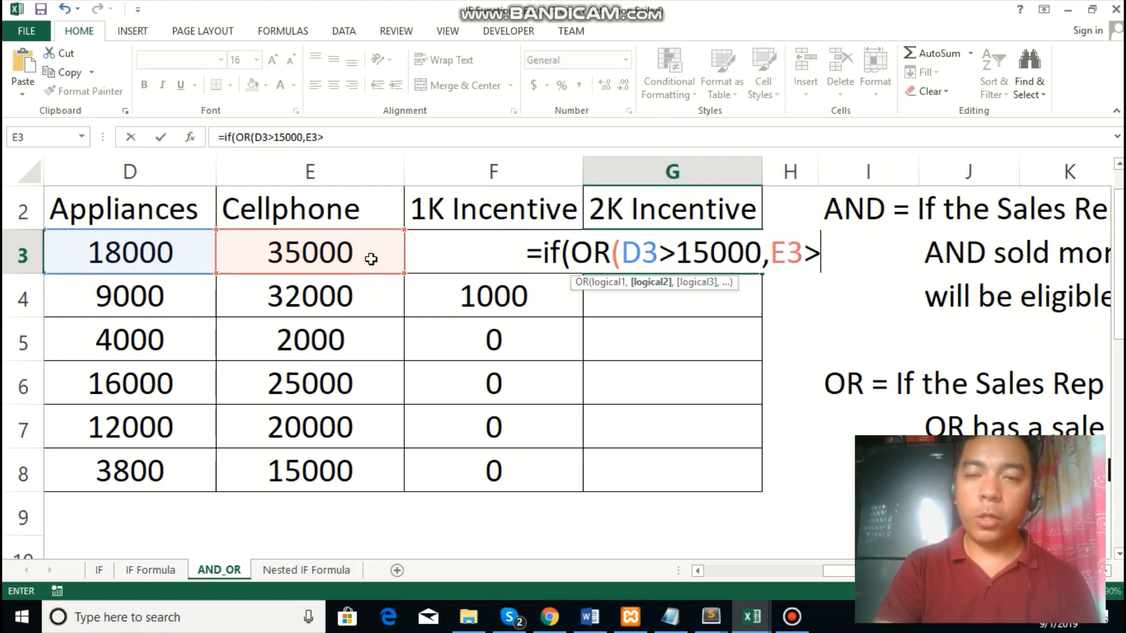
{"action": "type", "text": "300"}
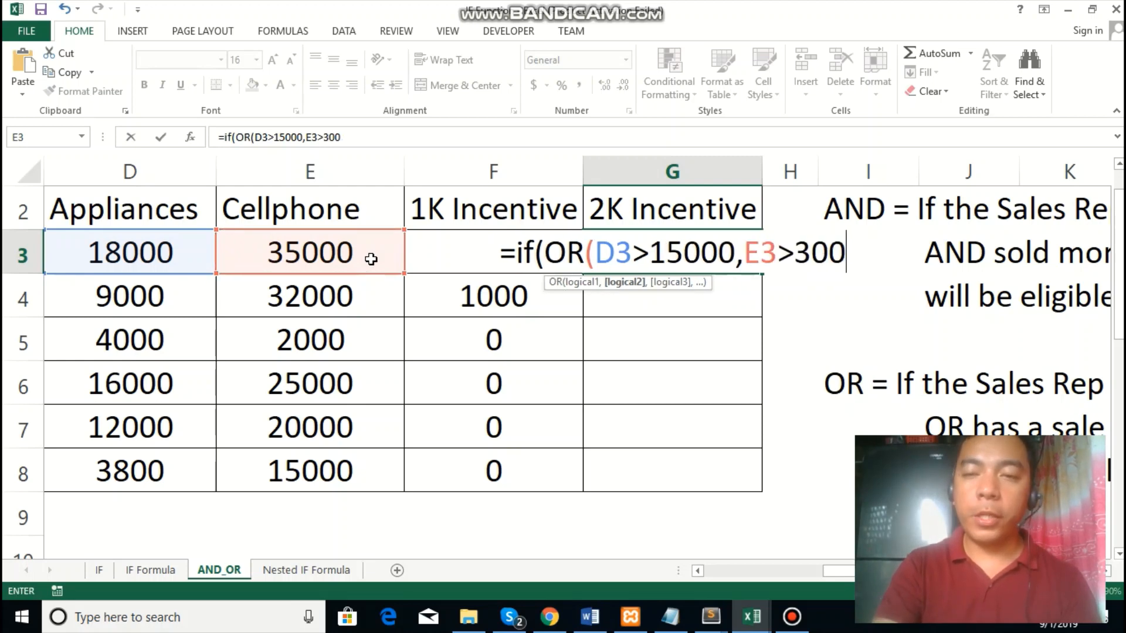
{"action": "type", "text": "00"}
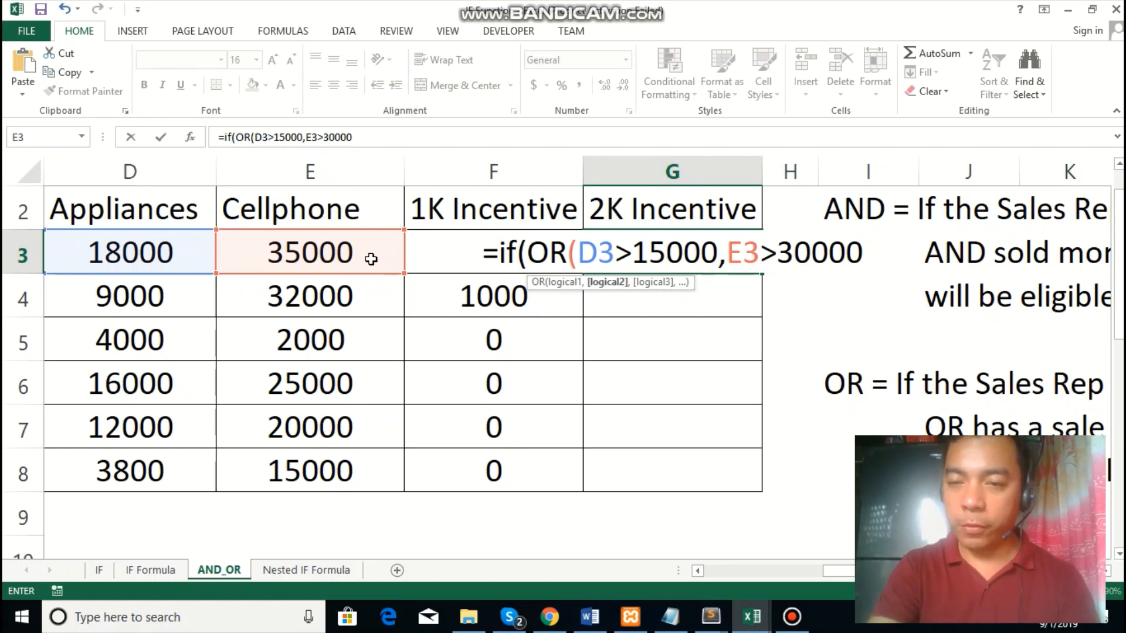
{"action": "type", "text": ")"}
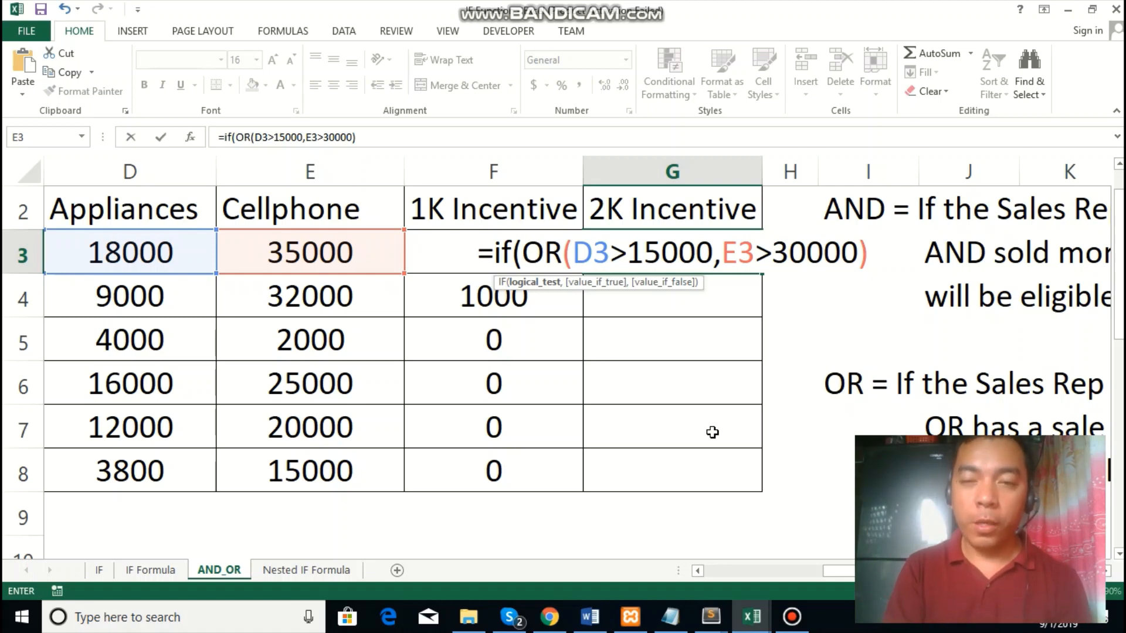
Complete the G3 formula with 2000 if true and 0 if false, and fill it down through G8
{"action": "type", "text": ","}
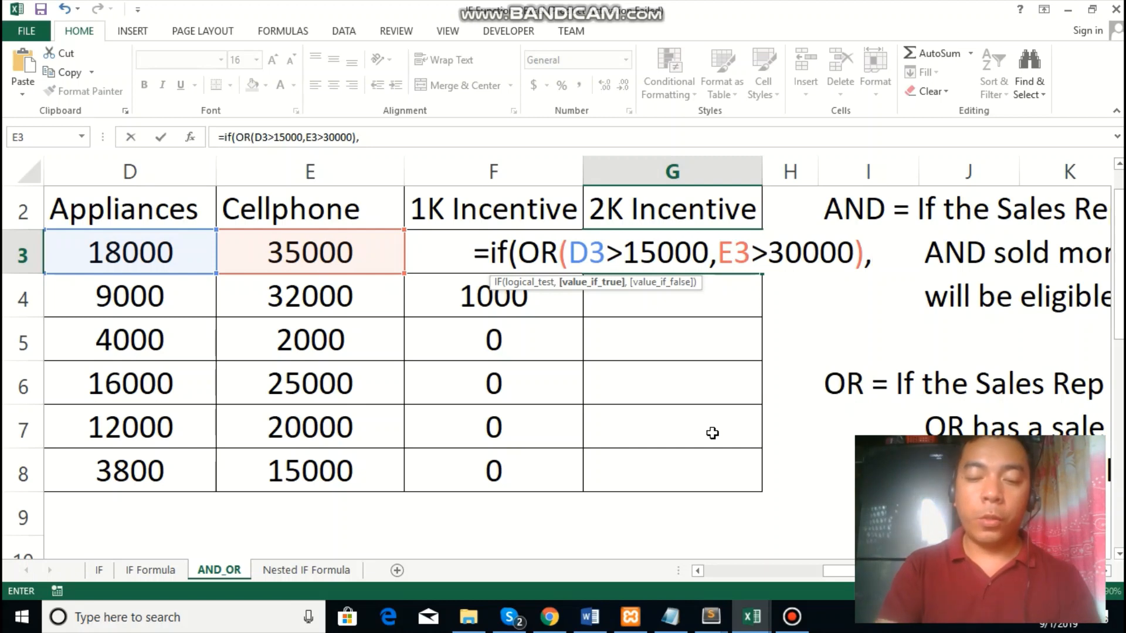
{"action": "type", "text": "2000,0"}
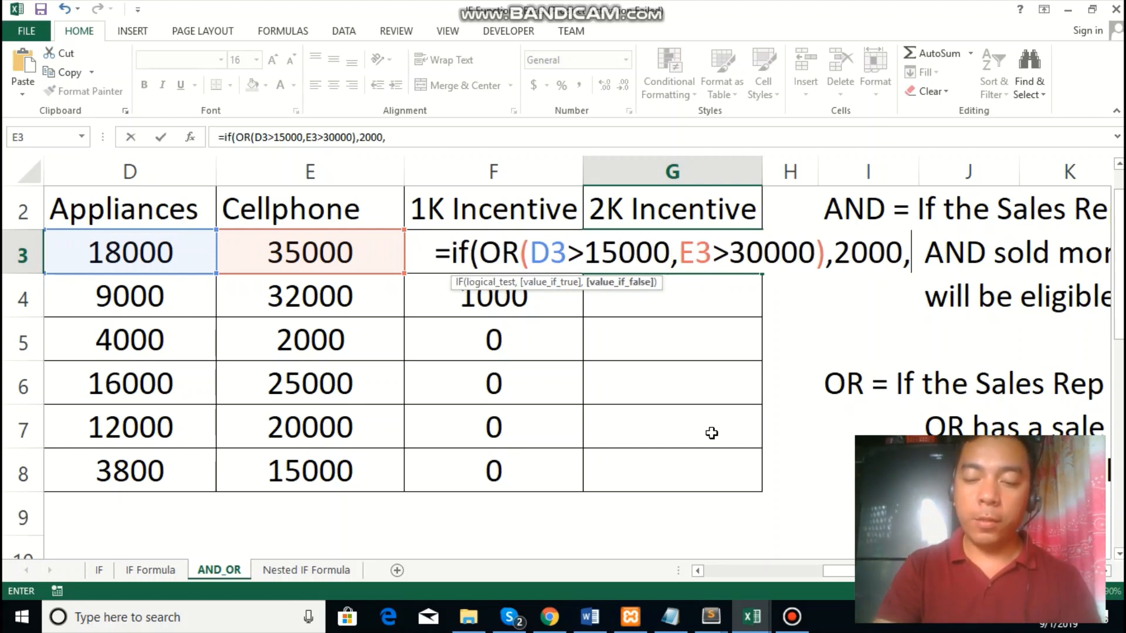
{"action": "type", "text": ")"}
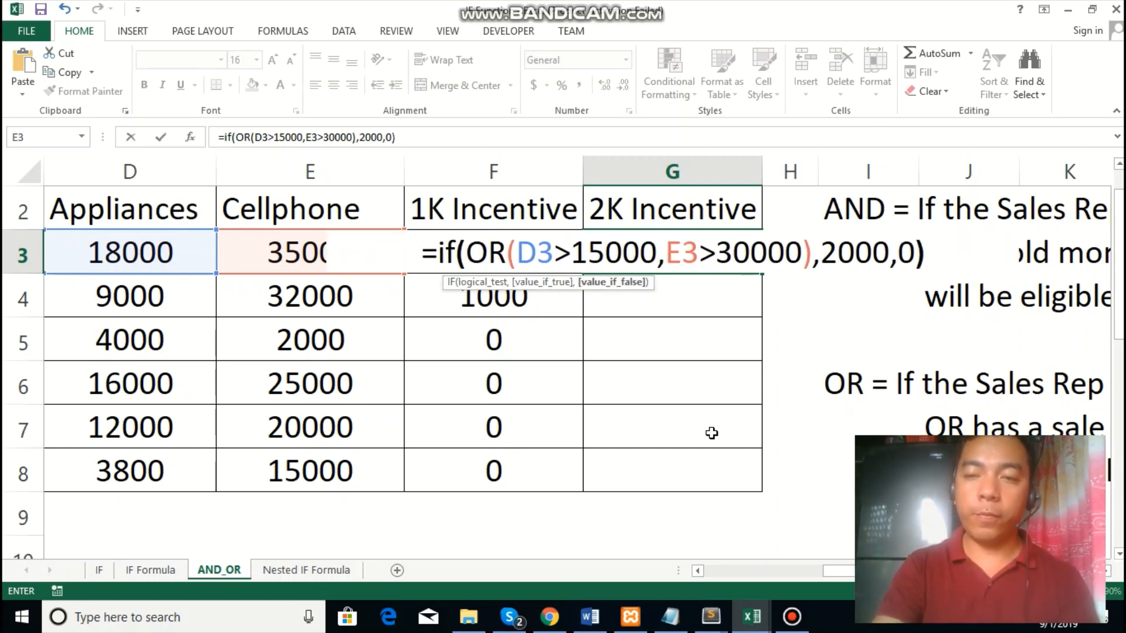
{"action": "key", "text": "Return"}
{"action": "left_click", "coordinate": [643, 252]}
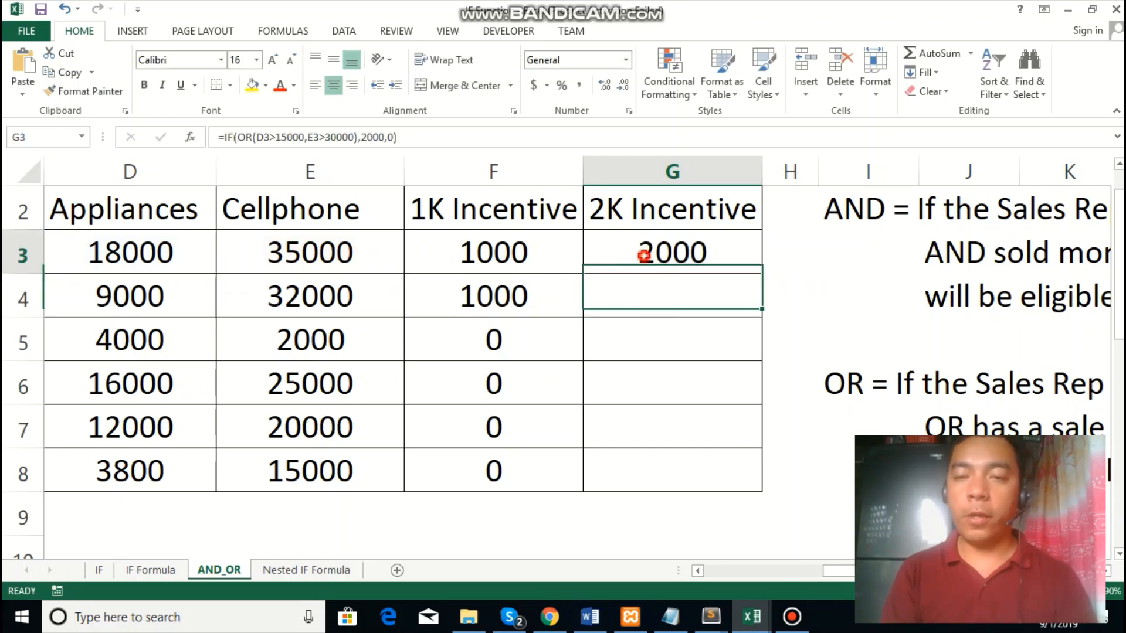
{"action": "left_click_drag", "start_coordinate": [761, 274], "coordinate": [744, 466]}
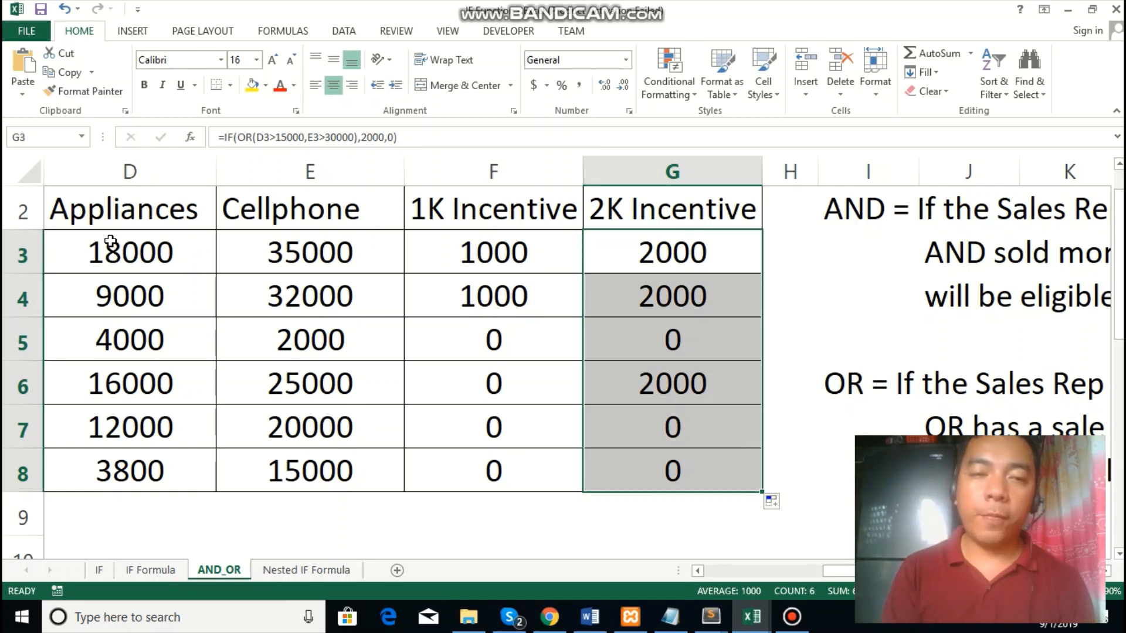
Check the 2K Incentive results in G3:G4 against the appliance and cellphone sales in rows 3 and 4
{"action": "left_click", "coordinate": [127, 254]}
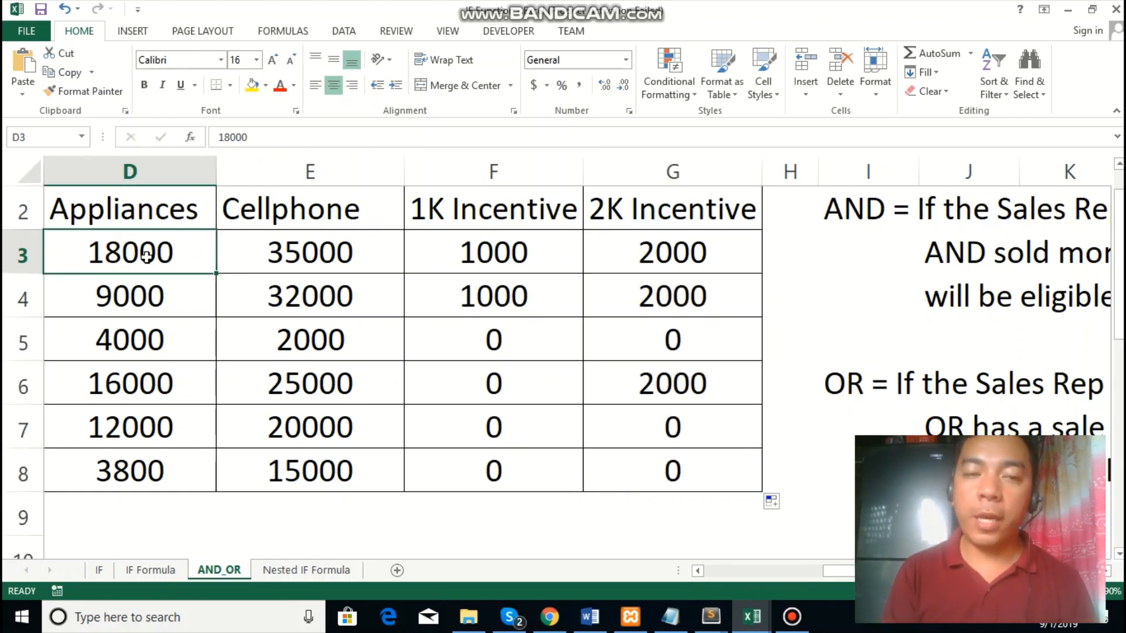
{"action": "left_click", "coordinate": [284, 251]}
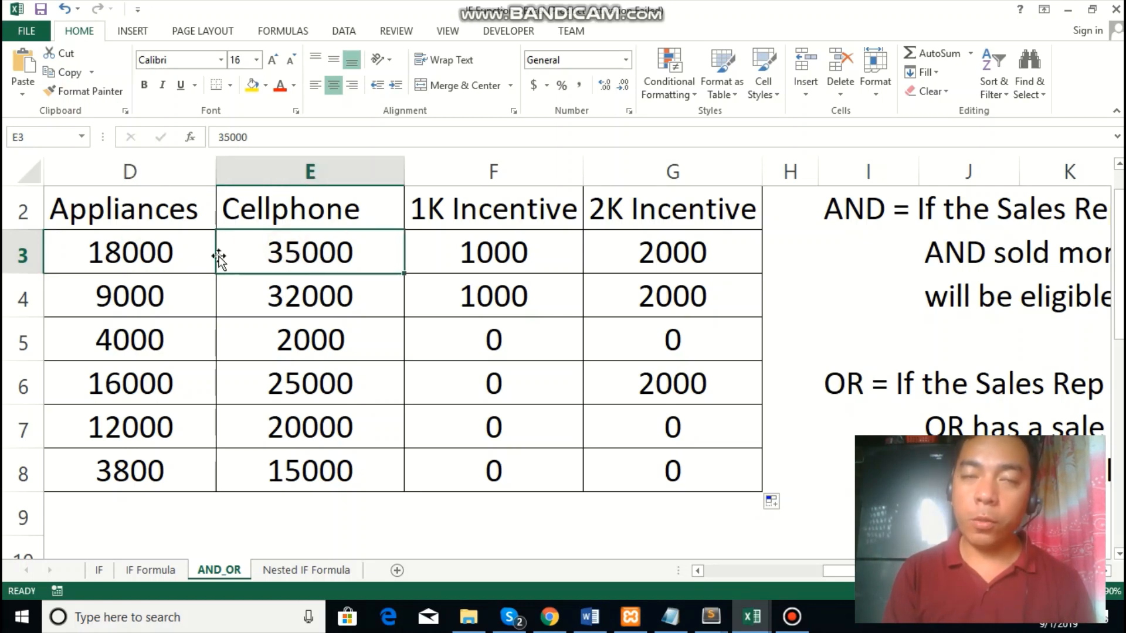
{"action": "left_click", "coordinate": [677, 252]}
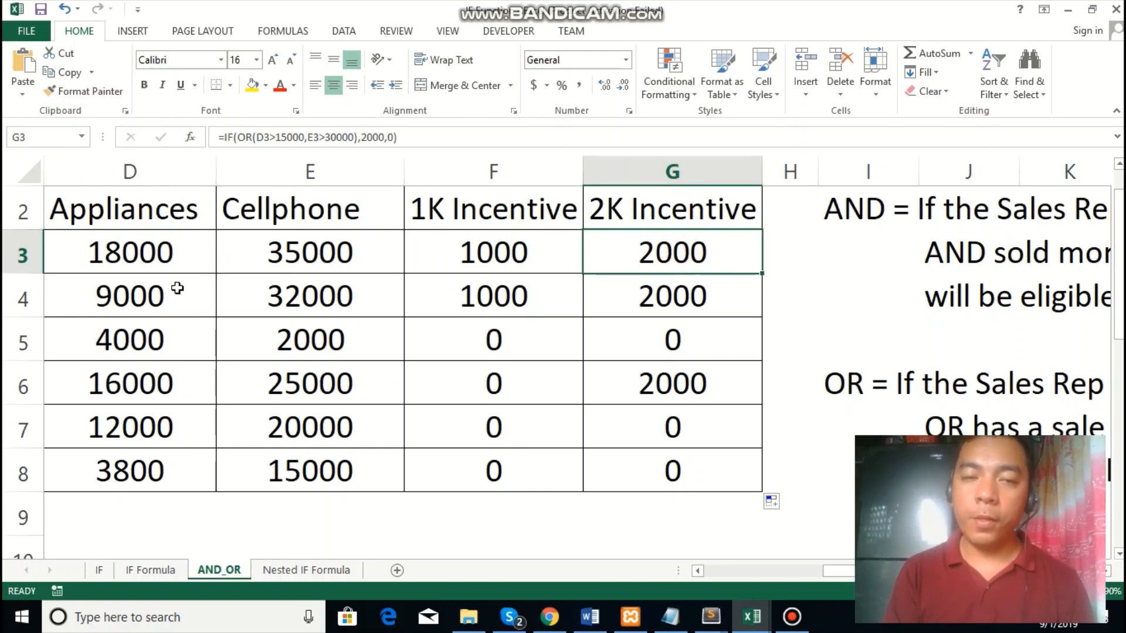
{"action": "left_click", "coordinate": [150, 311]}
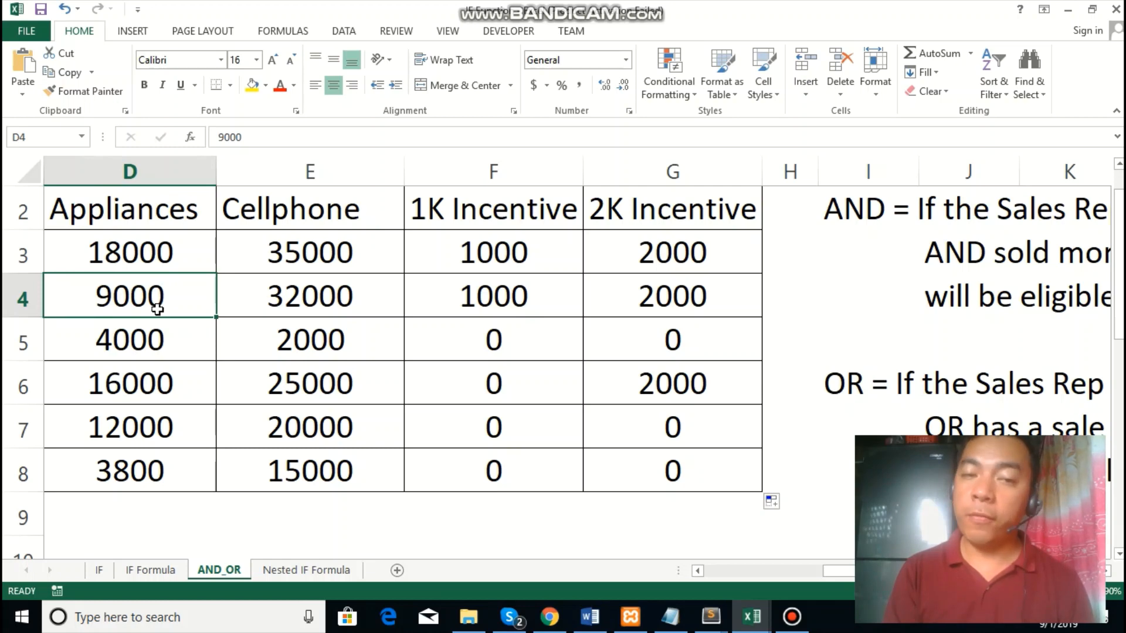
{"action": "left_click", "coordinate": [290, 322]}
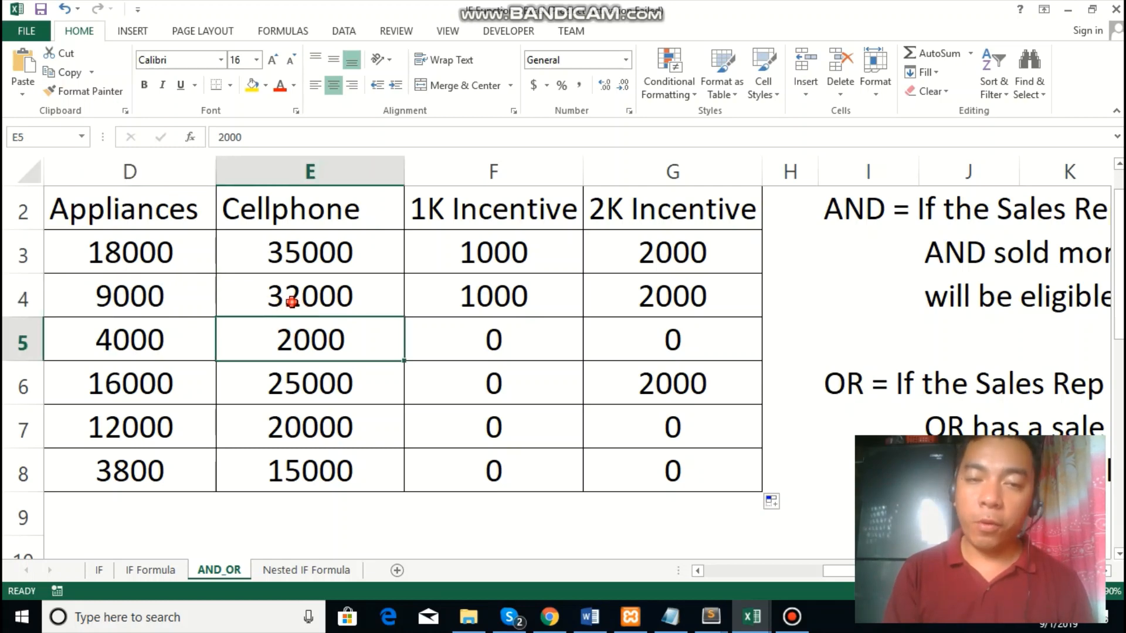
{"action": "left_click", "coordinate": [291, 302]}
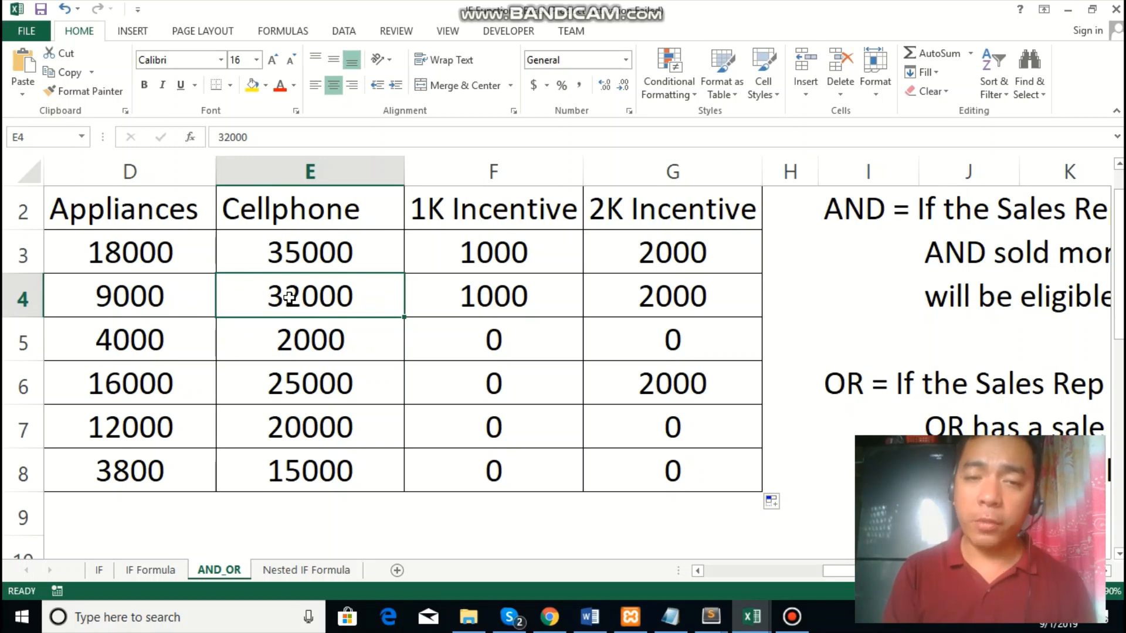
{"action": "left_click", "coordinate": [177, 289]}
{"action": "left_click", "coordinate": [291, 290]}
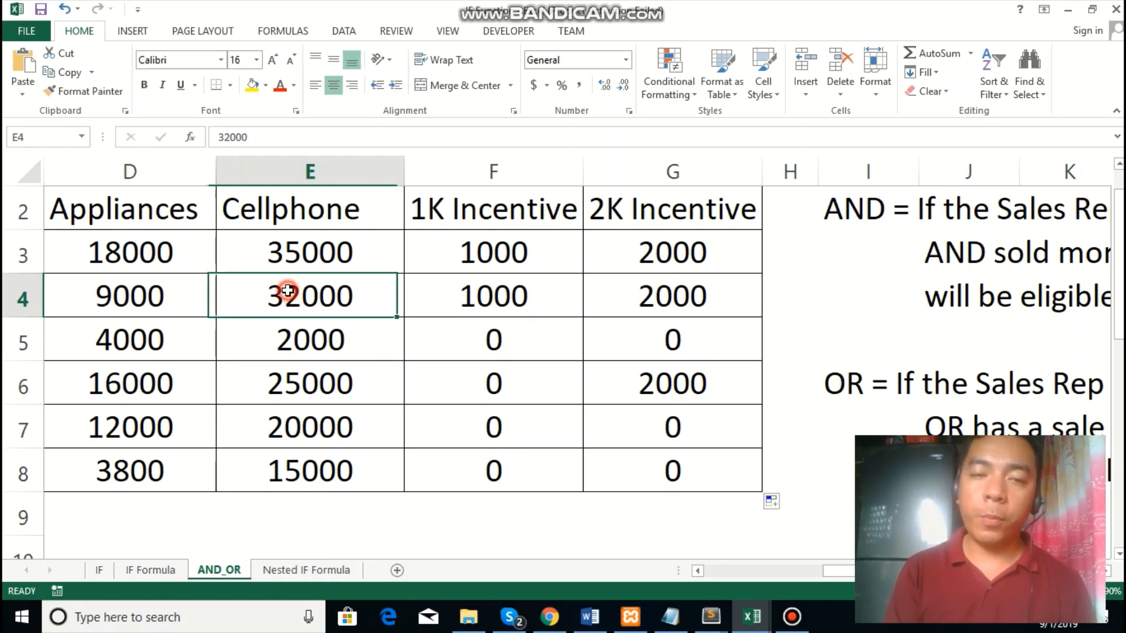
{"action": "left_click", "coordinate": [668, 300]}
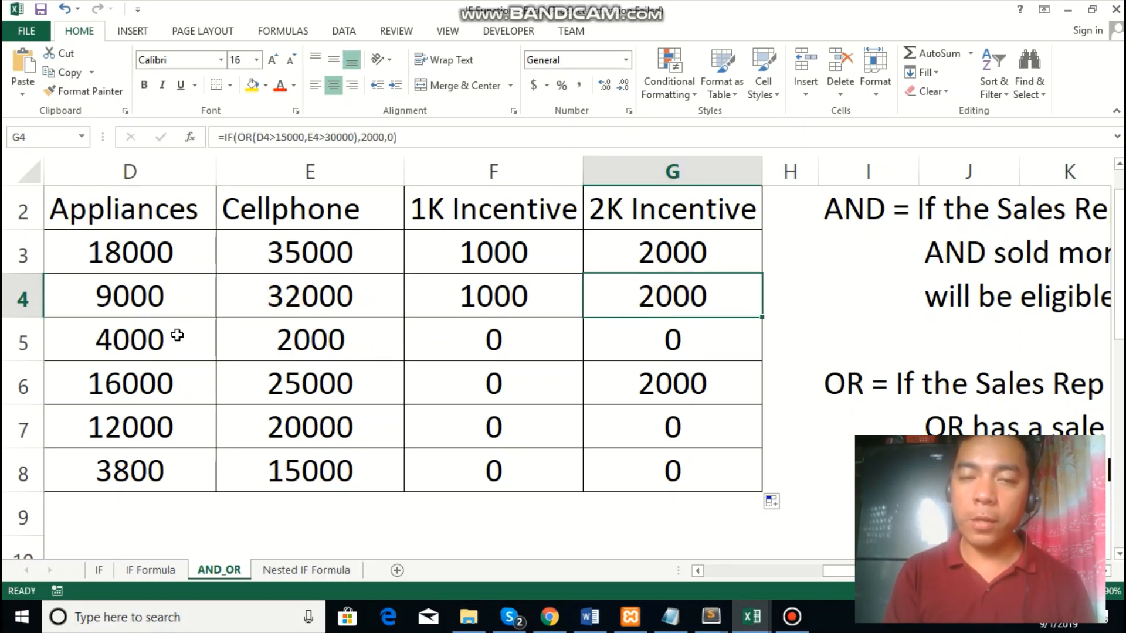
Check the 2K Incentive results in G5:G6 against the appliance and cellphone sales in rows 5 and 6
{"action": "left_click", "coordinate": [122, 337]}
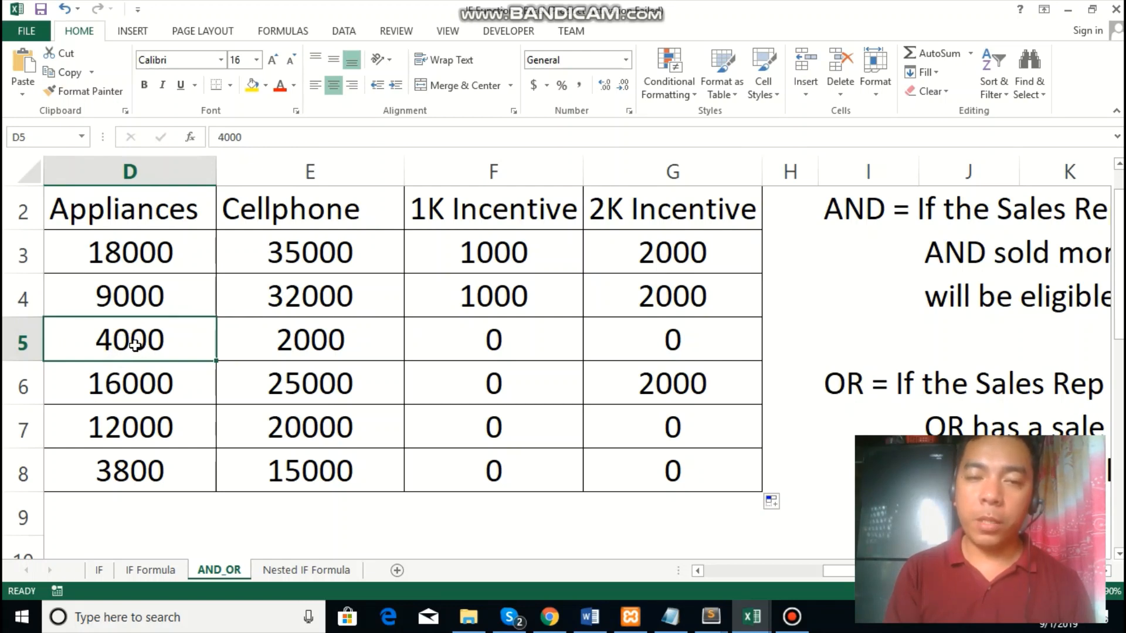
{"action": "left_click", "coordinate": [285, 344]}
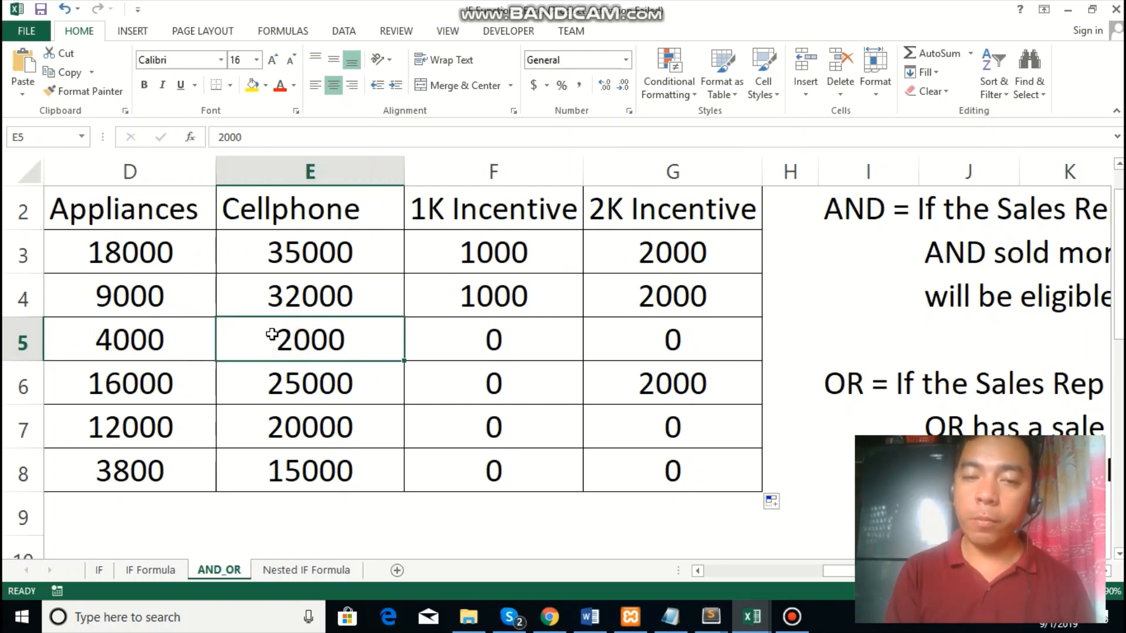
{"action": "left_click", "coordinate": [181, 337]}
{"action": "left_click", "coordinate": [284, 334]}
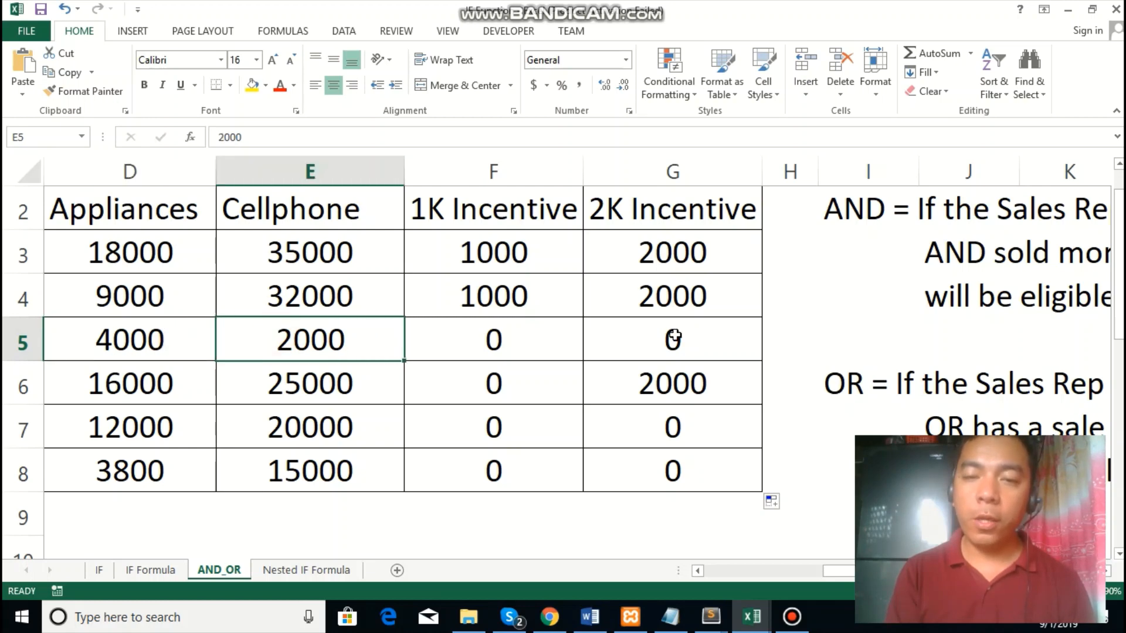
{"action": "left_click", "coordinate": [675, 336]}
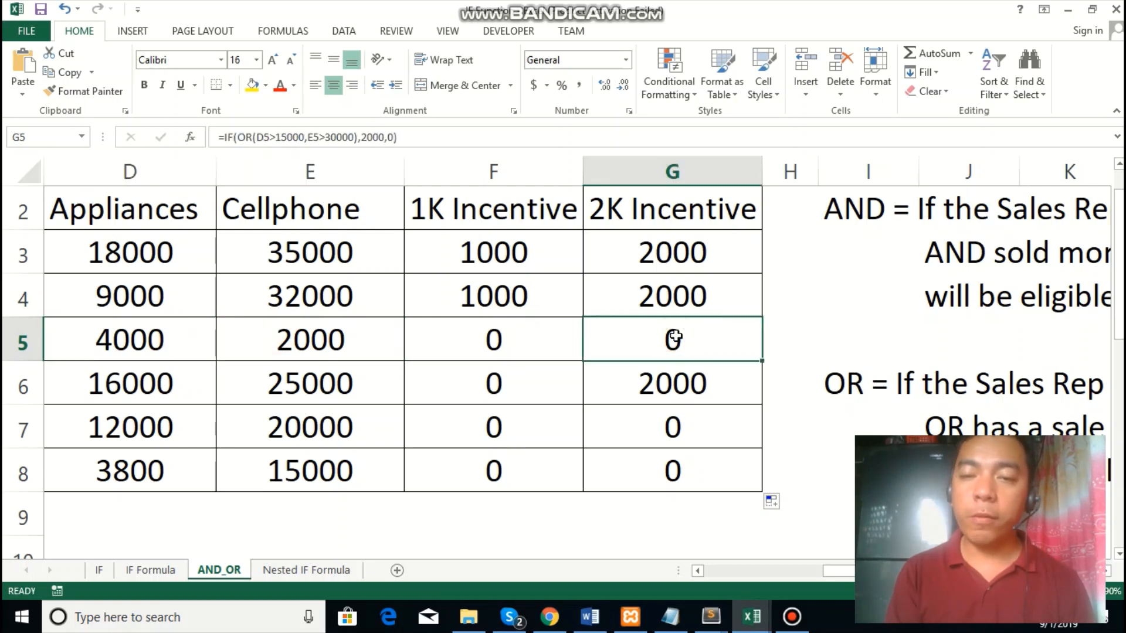
{"action": "left_click", "coordinate": [185, 390]}
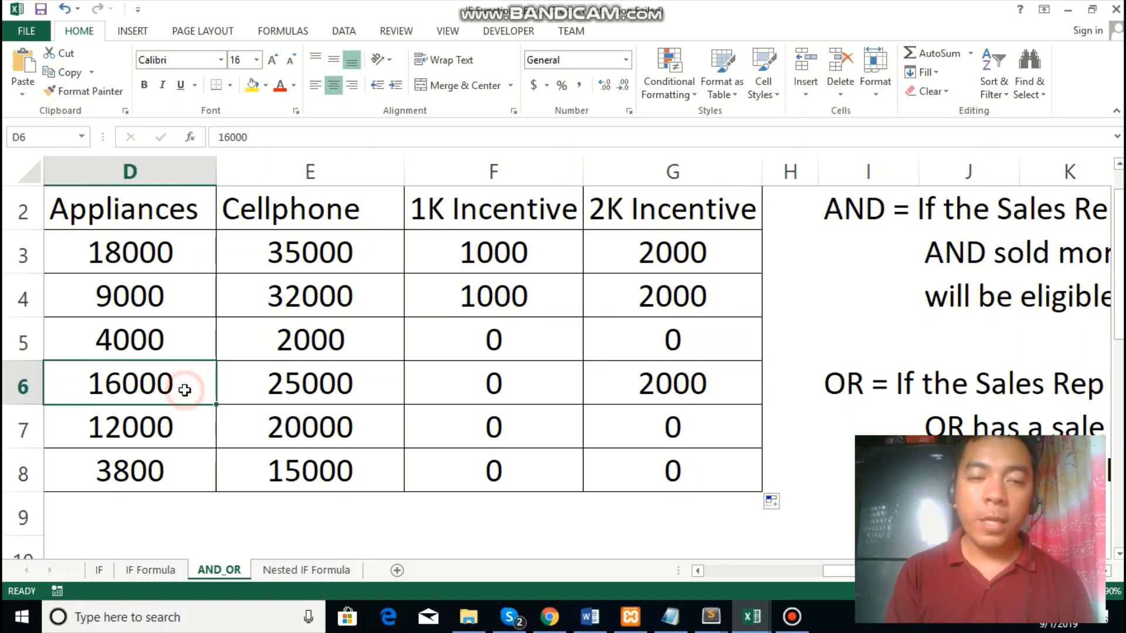
{"action": "left_click", "coordinate": [302, 387]}
{"action": "left_click", "coordinate": [137, 382]}
{"action": "left_click", "coordinate": [316, 381]}
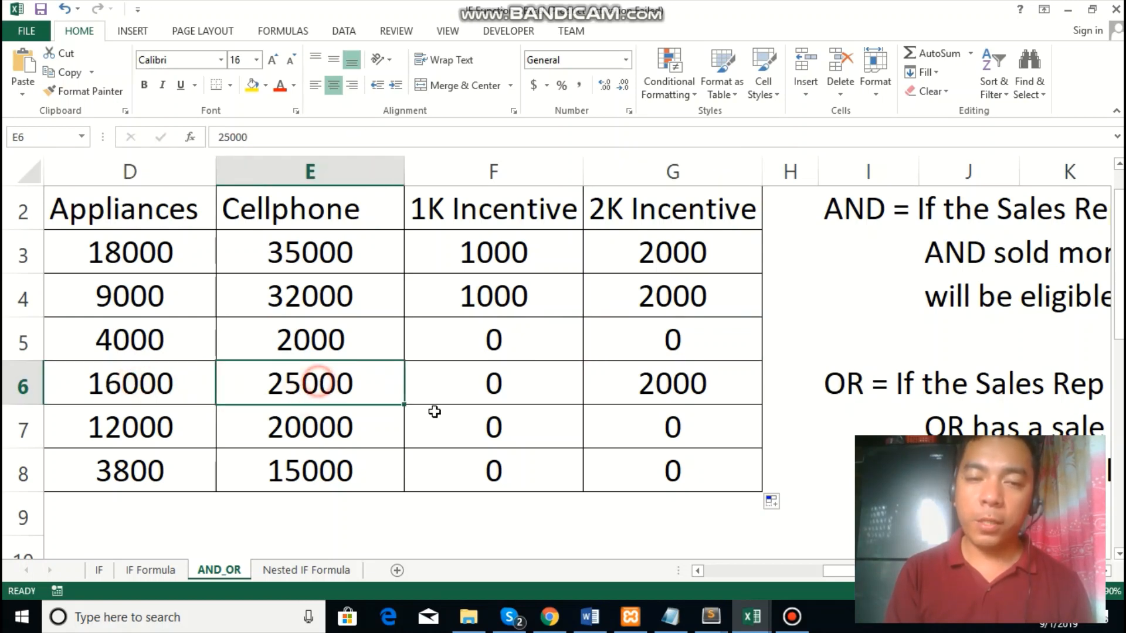
{"action": "left_click", "coordinate": [638, 382]}
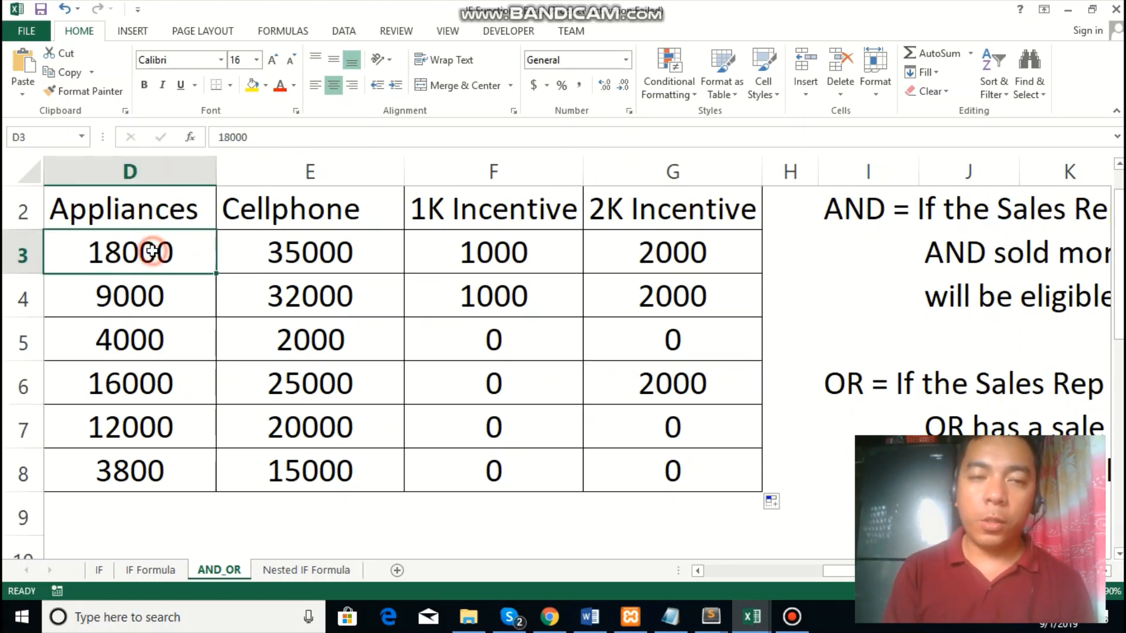
Check the 1K Incentive results in F3:F4 against the working days and appliance sales in rows 3 and 4
{"action": "left_click", "coordinate": [151, 252]}
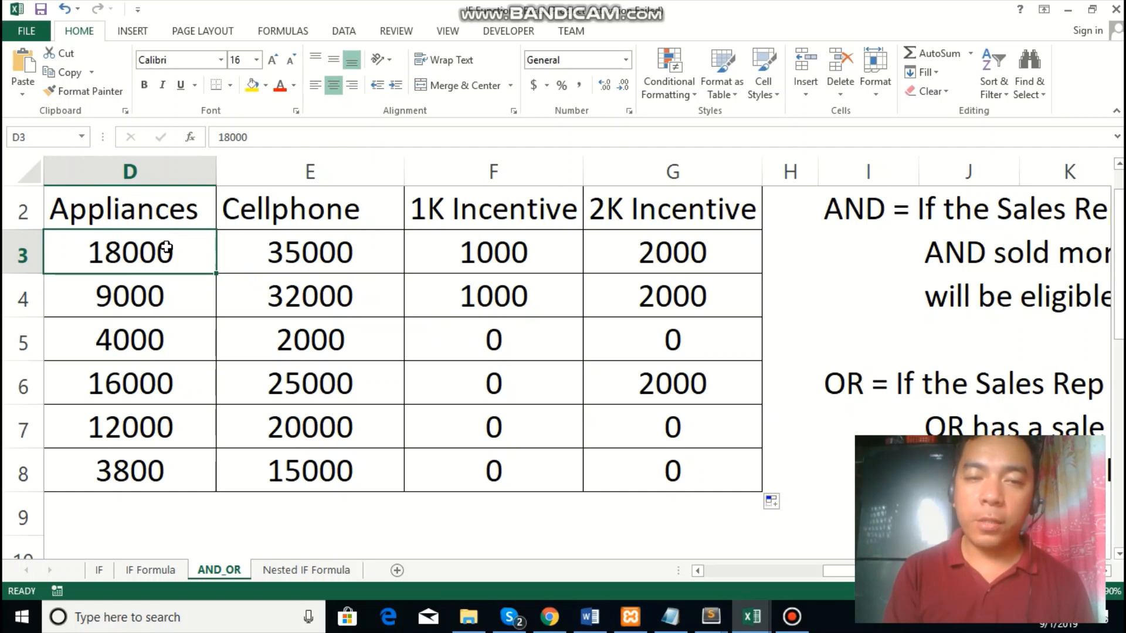
{"action": "key", "text": "Left"}
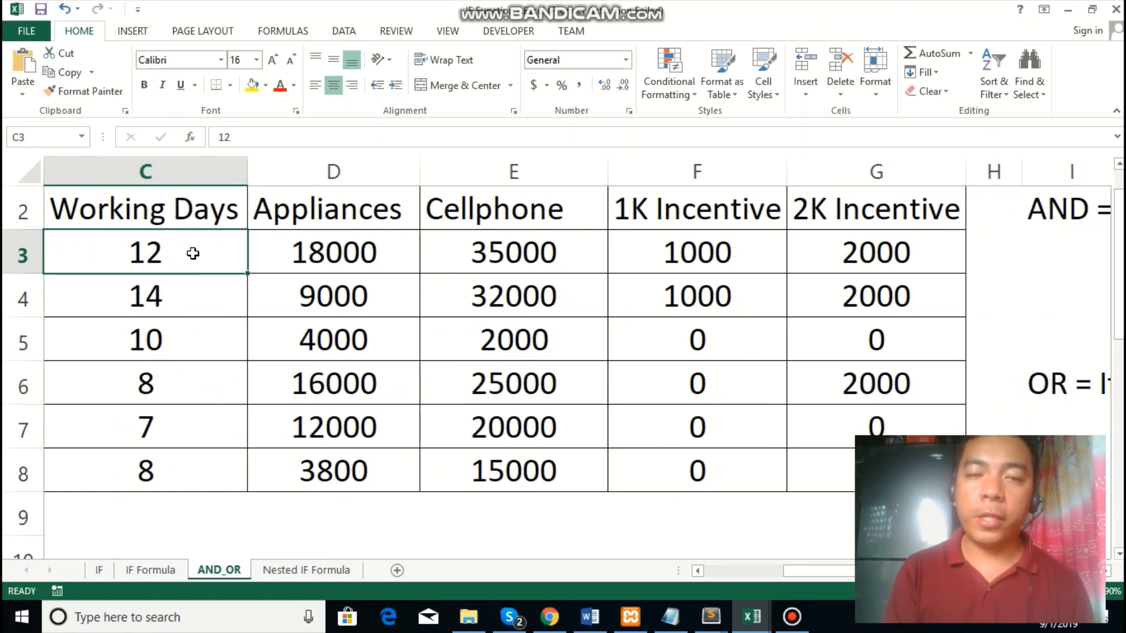
{"action": "left_click", "coordinate": [335, 268]}
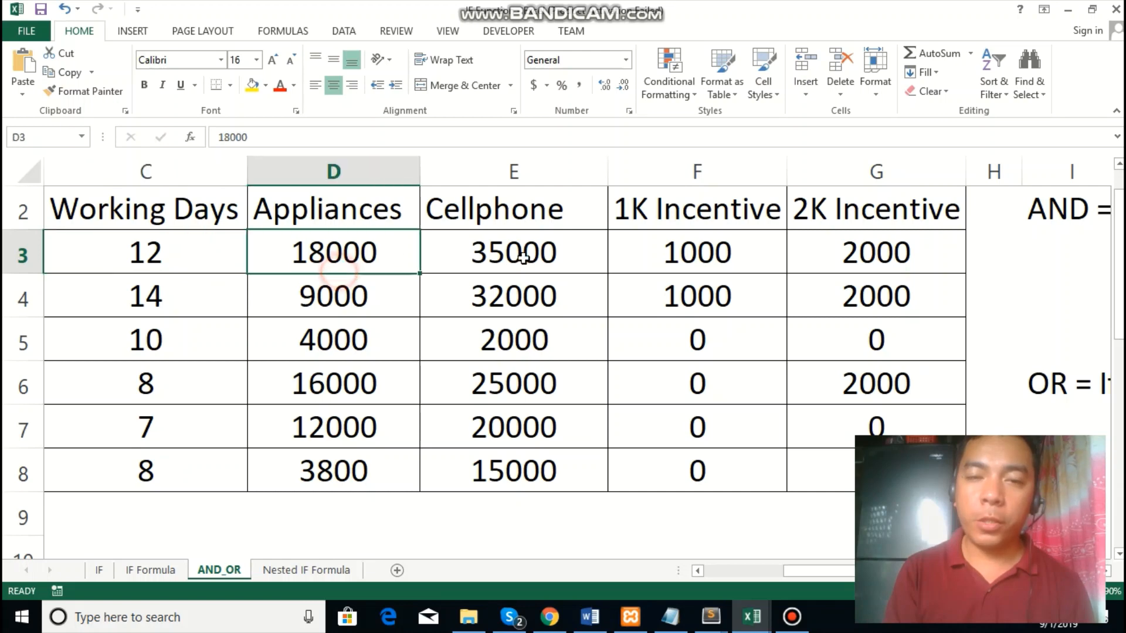
{"action": "left_click", "coordinate": [662, 256]}
{"action": "left_click", "coordinate": [138, 300]}
{"action": "left_click", "coordinate": [290, 284]}
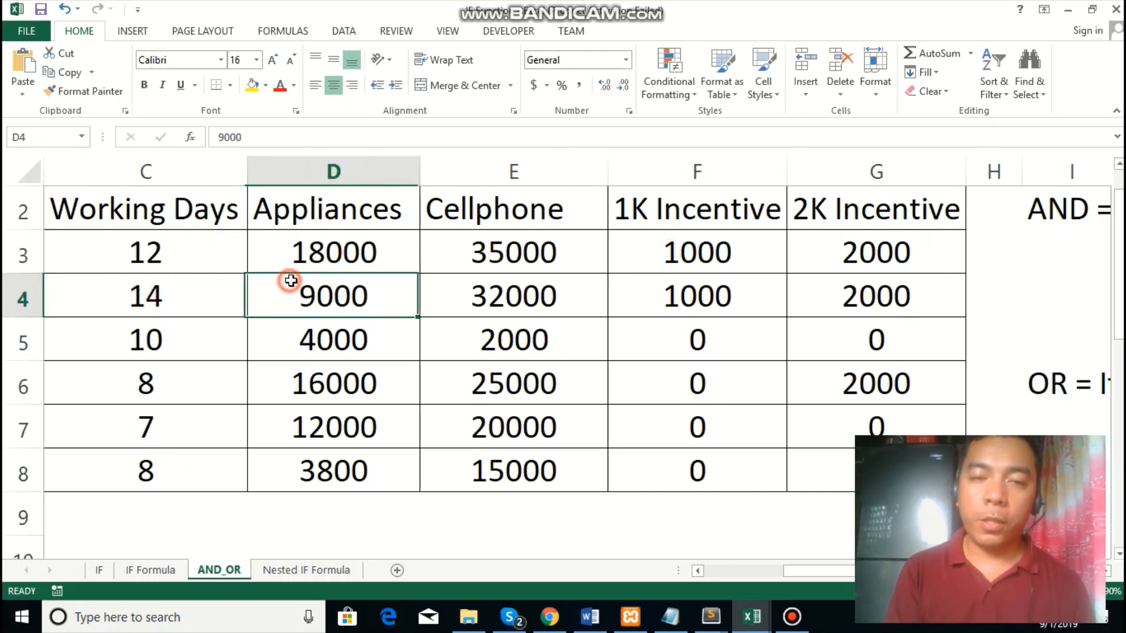
{"action": "left_click", "coordinate": [664, 290]}
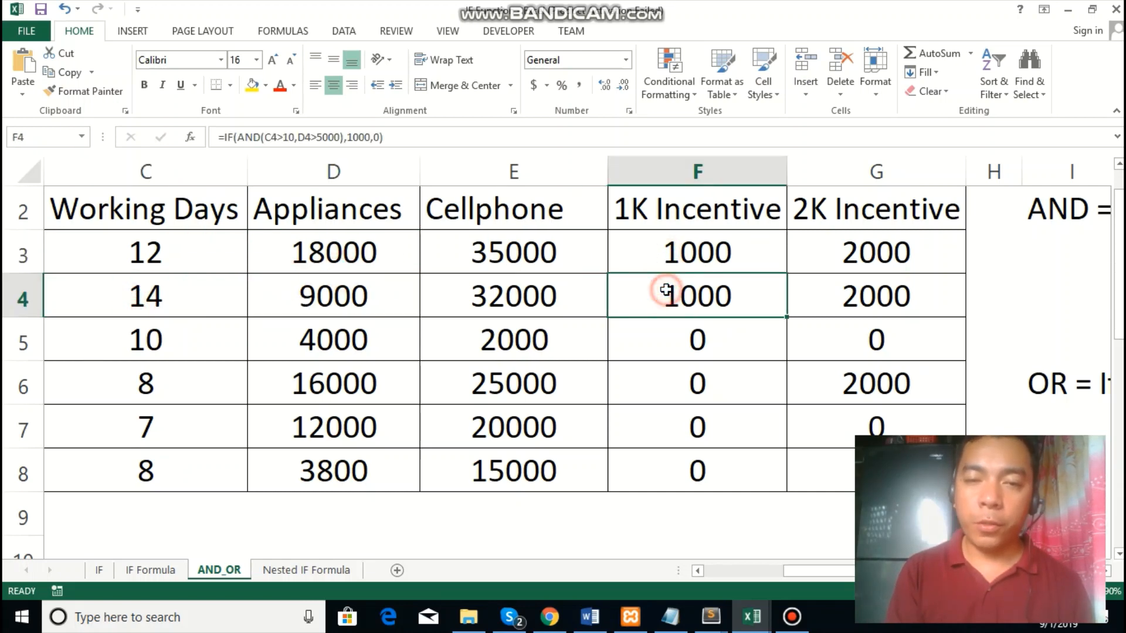
Check the 1K Incentive results in F5:F6 against the working days and appliance sales in rows 5 and 6
{"action": "left_click", "coordinate": [180, 342]}
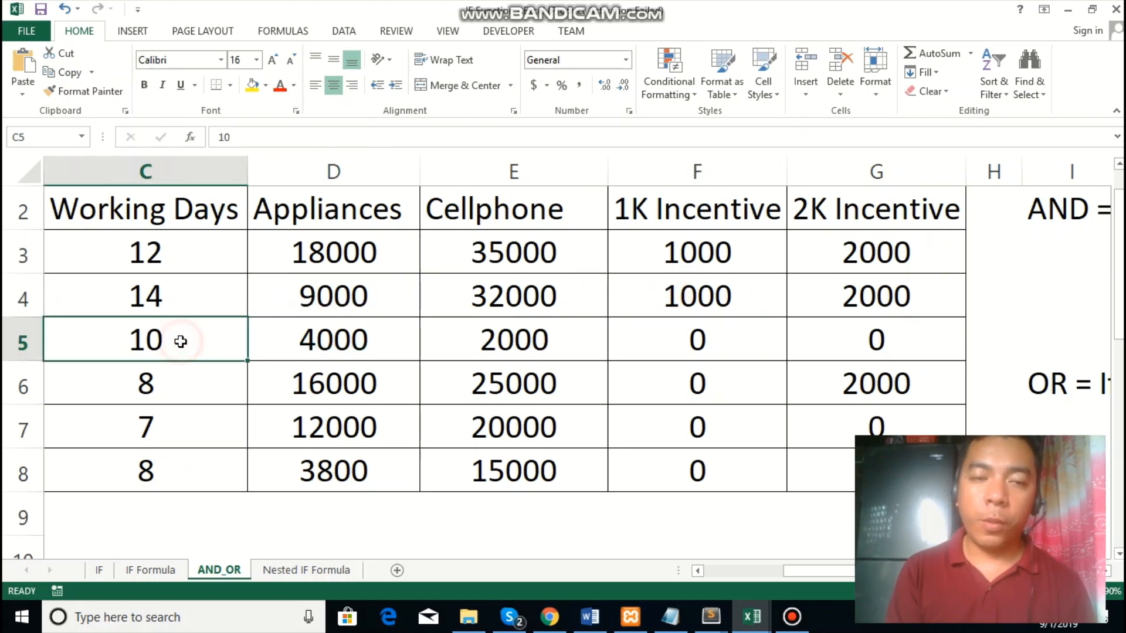
{"action": "left_click", "coordinate": [334, 349]}
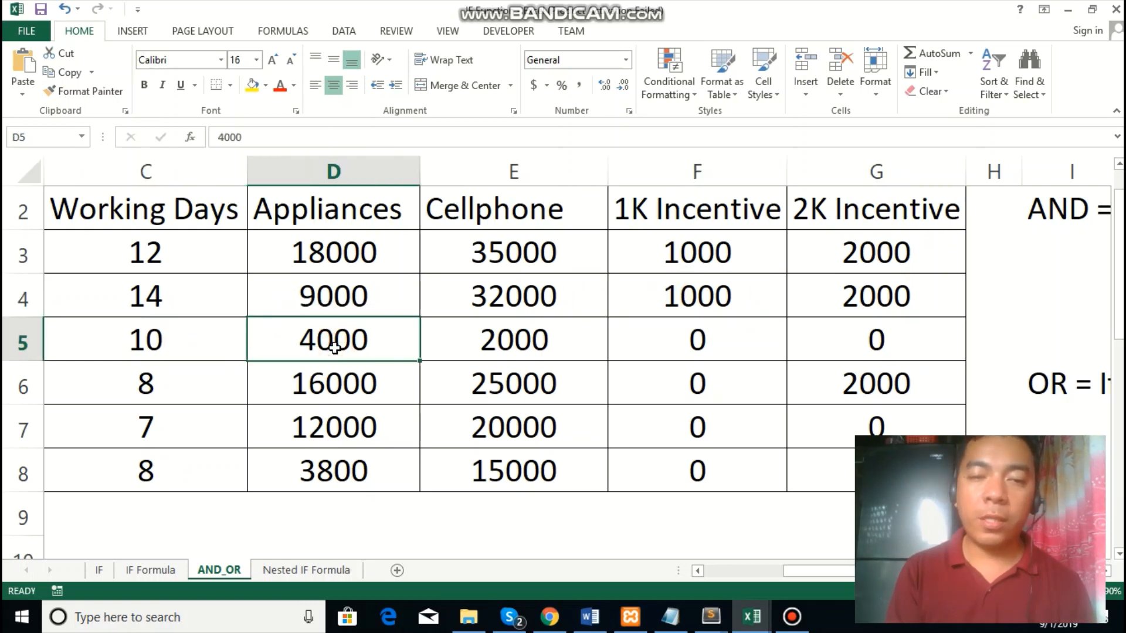
{"action": "left_click", "coordinate": [219, 348]}
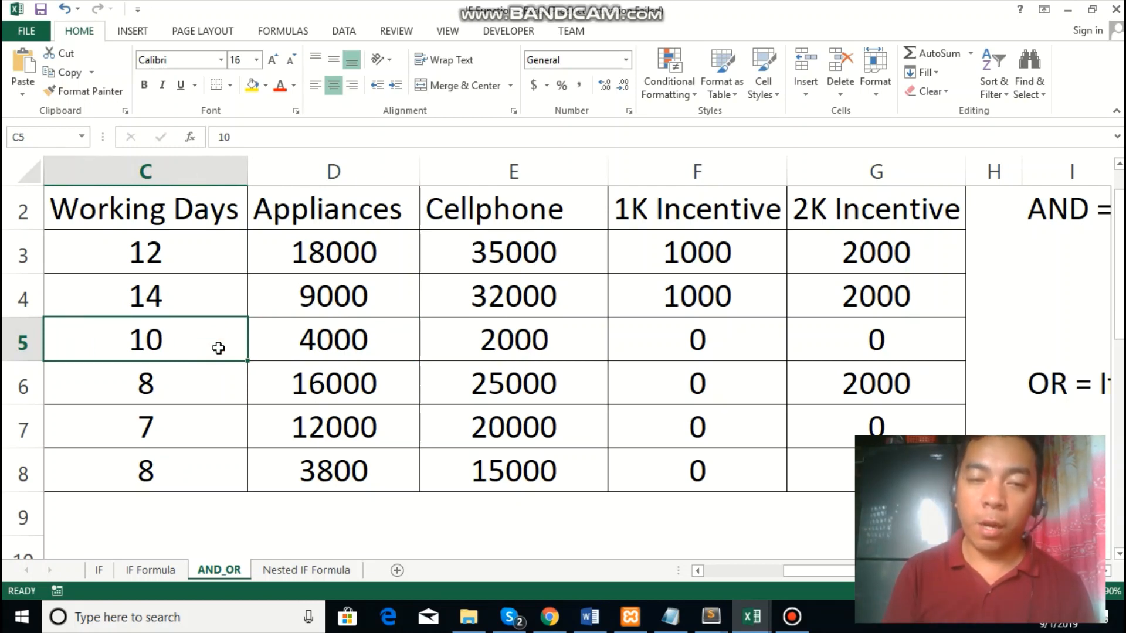
{"action": "left_click", "coordinate": [330, 332]}
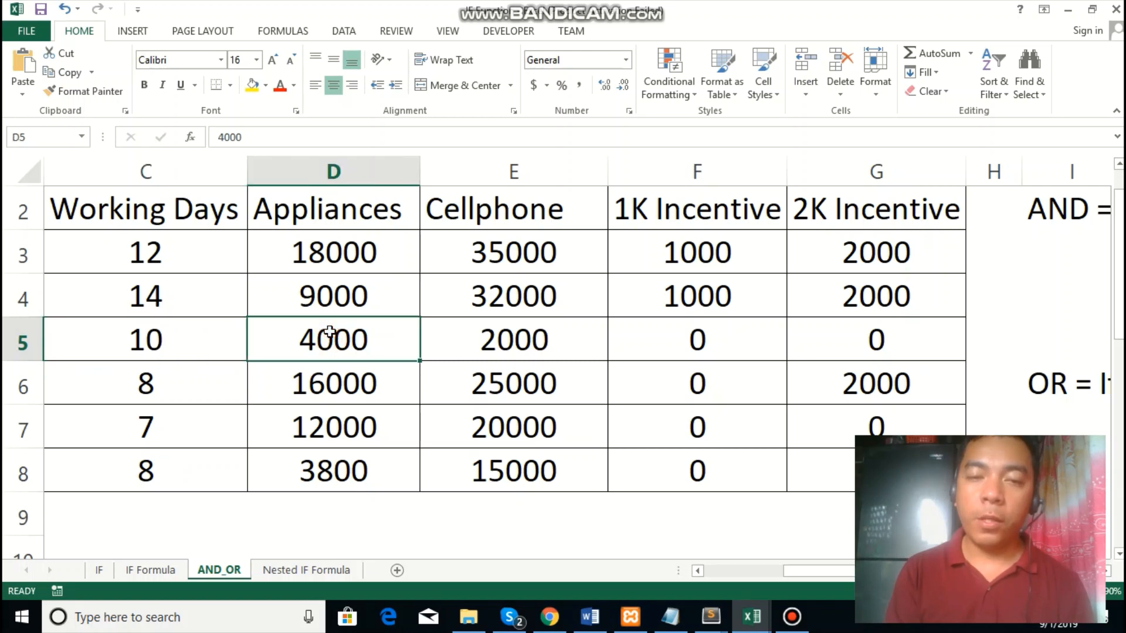
{"action": "left_click", "coordinate": [671, 345]}
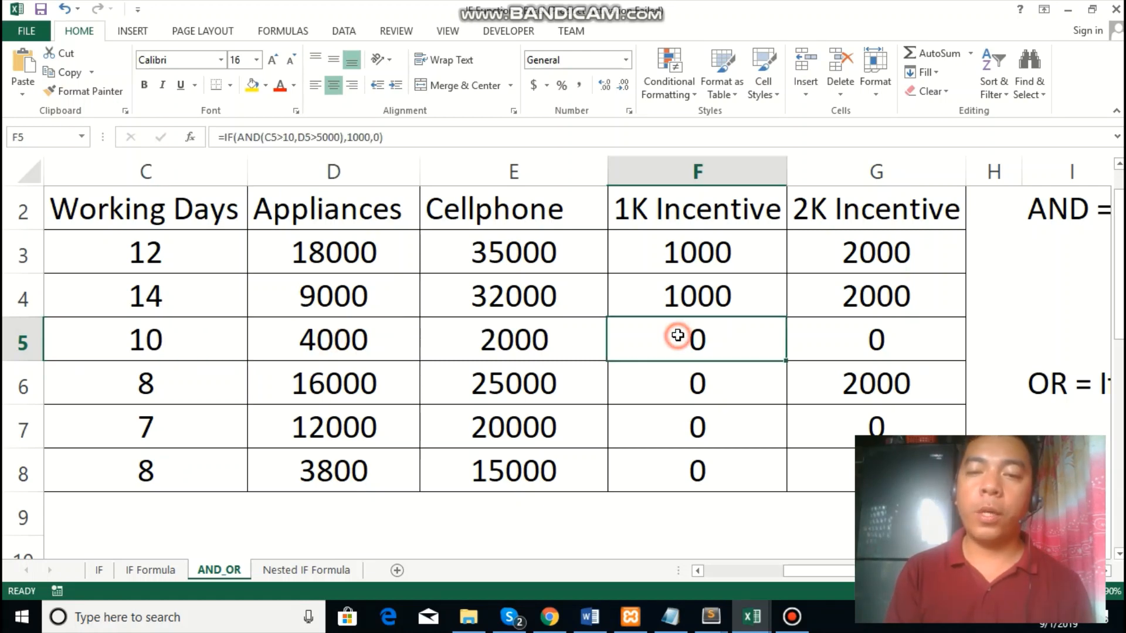
{"action": "left_click", "coordinate": [188, 390]}
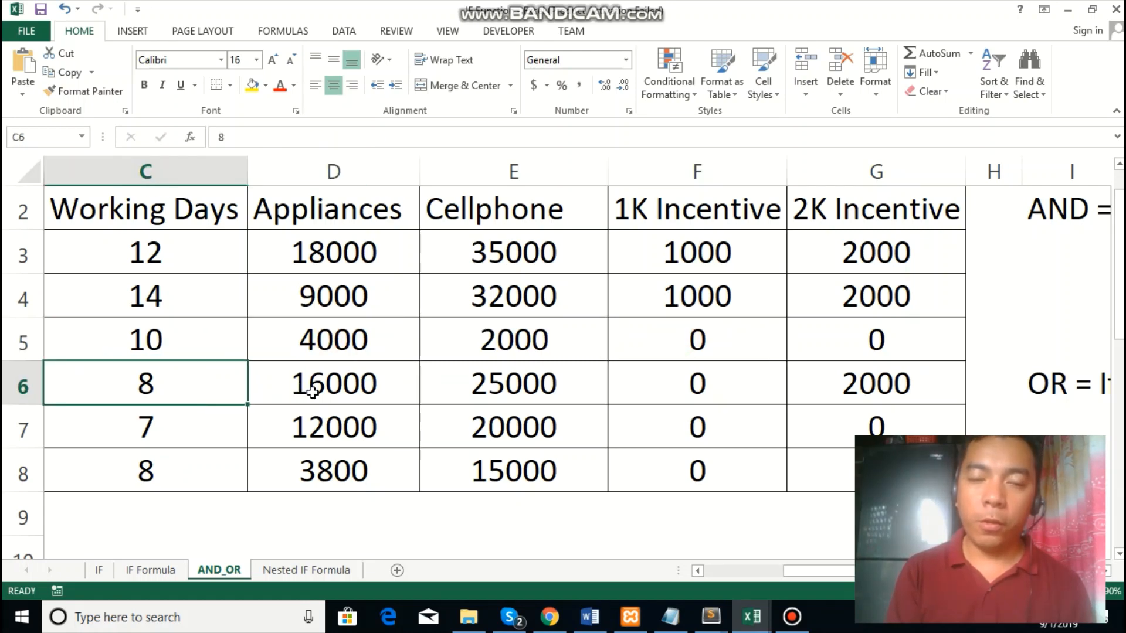
{"action": "left_click", "coordinate": [349, 386]}
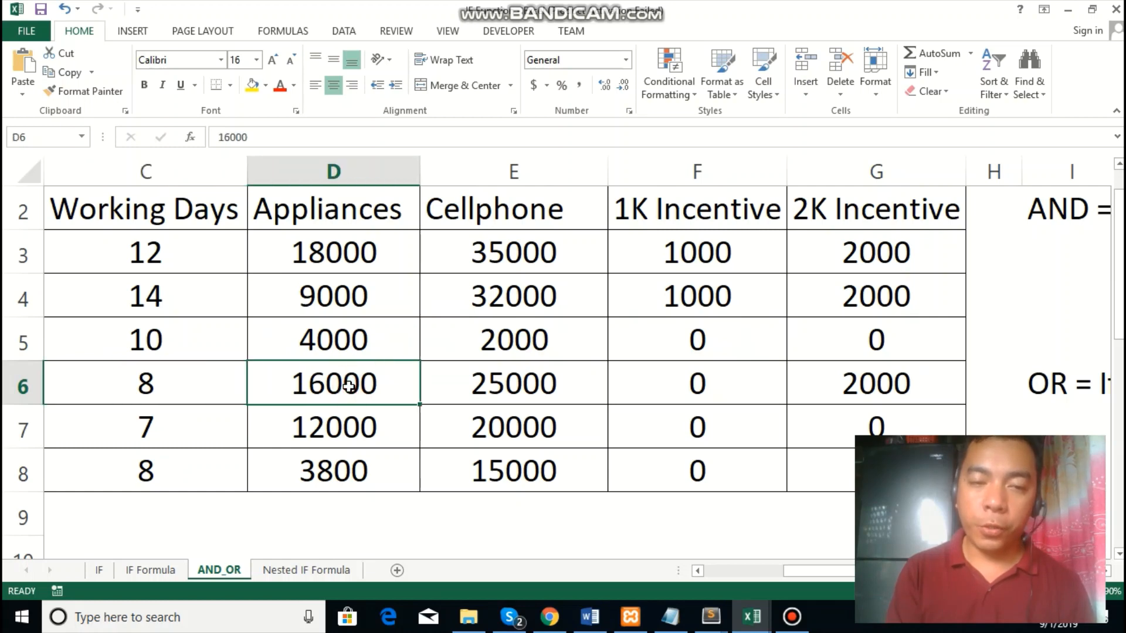
{"action": "left_click", "coordinate": [680, 383]}
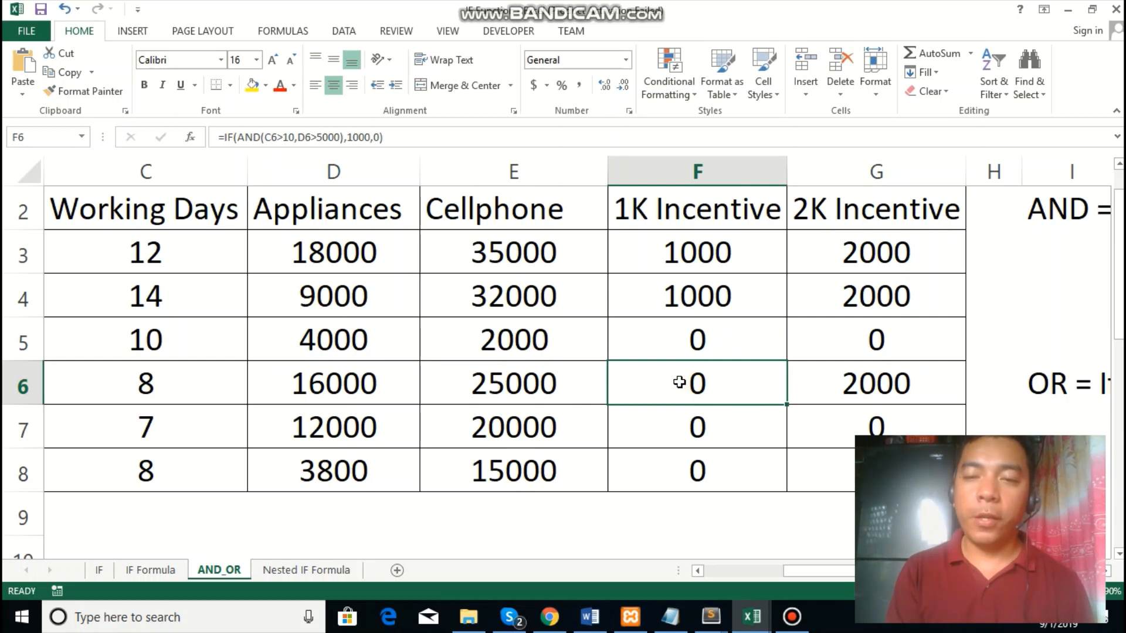